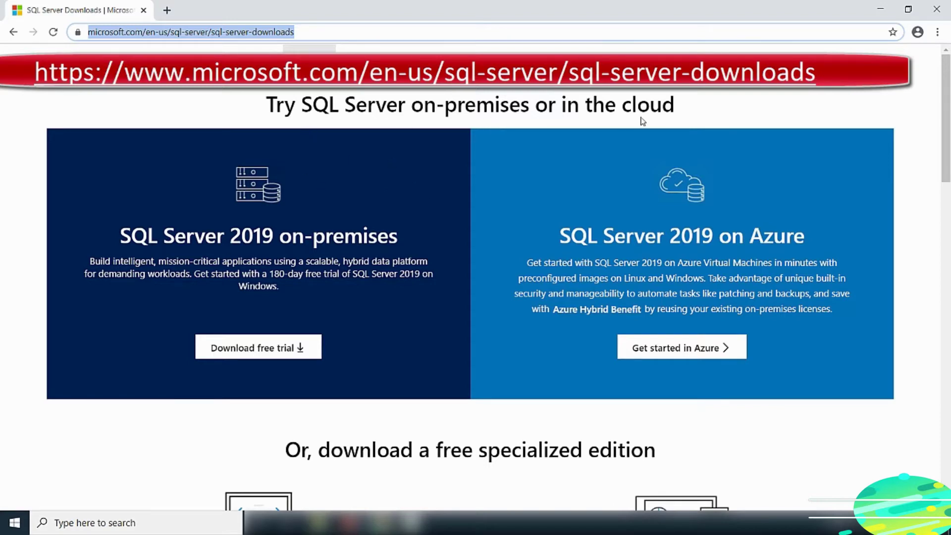
# Download the installer for the free SQL Server 2019 Developer edition from the SQL Server downloads page.
pyautogui.scroll(-3, 596, 195)
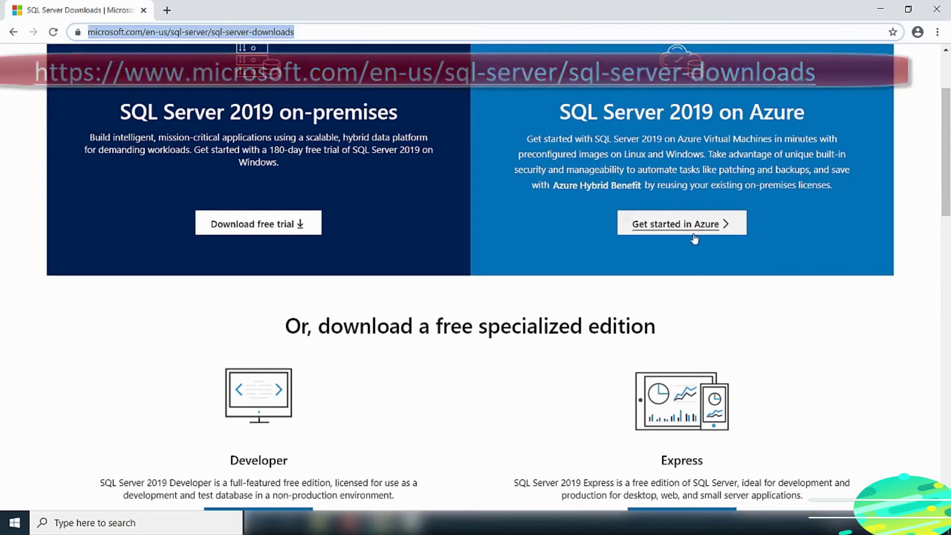
pyautogui.scroll(-3, 702, 225)
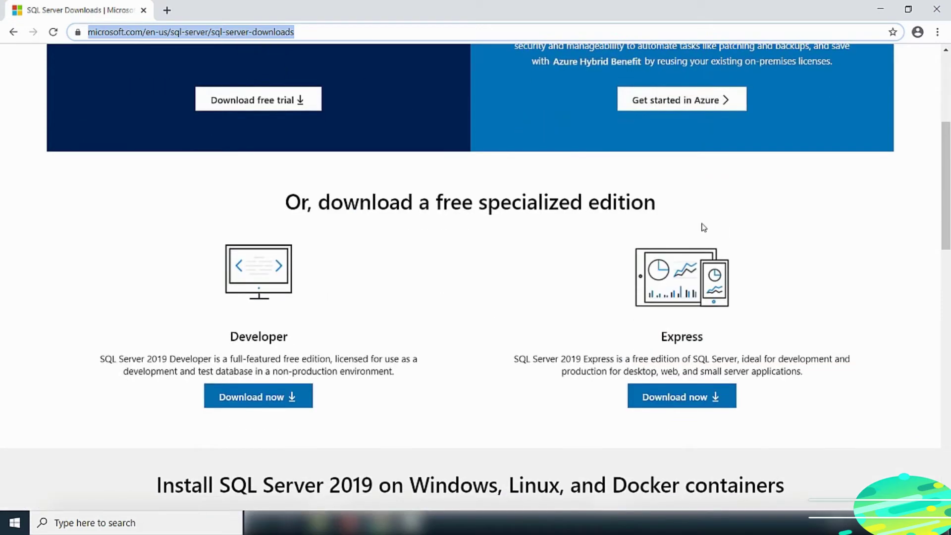
pyautogui.scroll(-3, 703, 226)
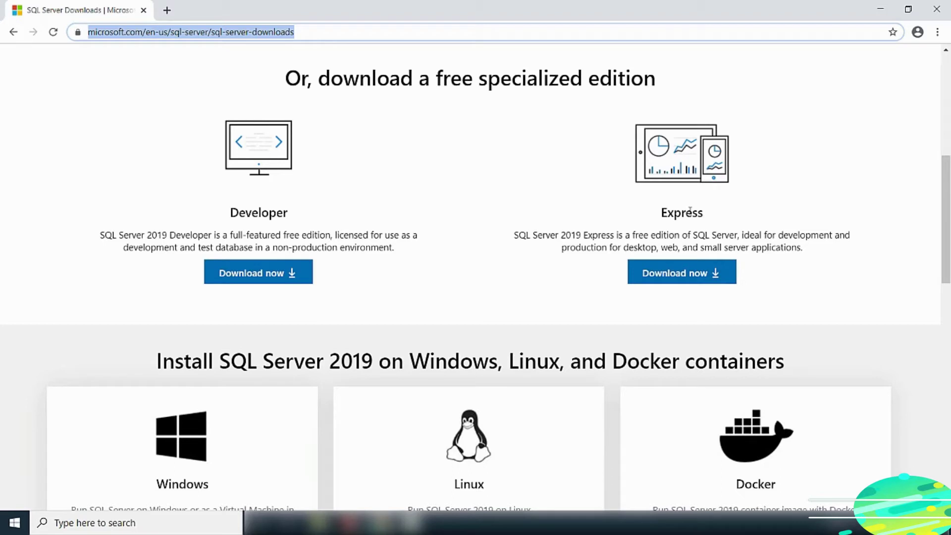
pyautogui.scroll(-1, 690, 210)
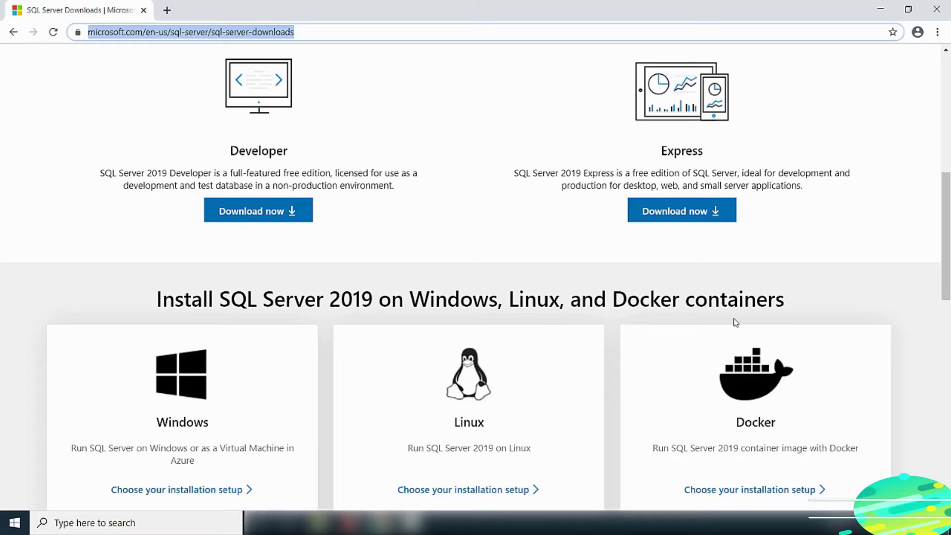
pyautogui.scroll(-2, 736, 323)
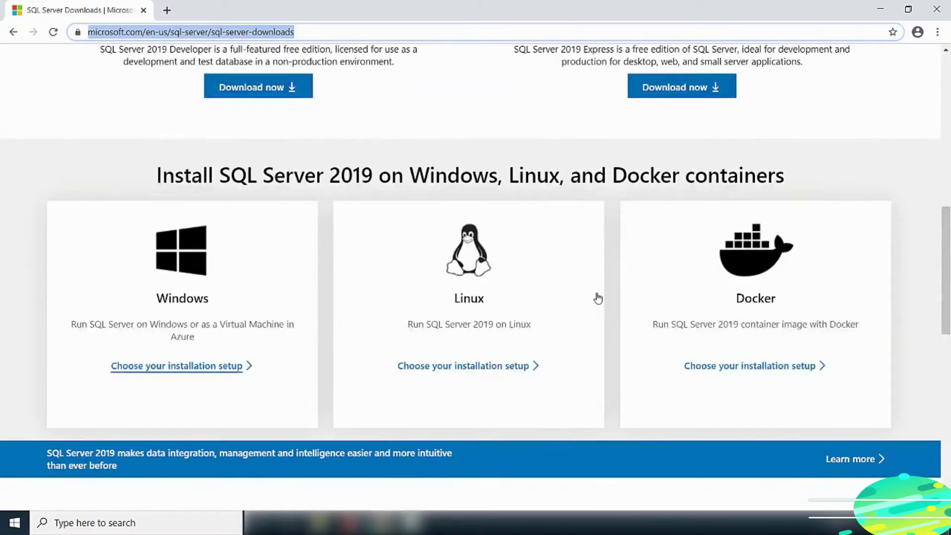
pyautogui.scroll(3, 732, 315)
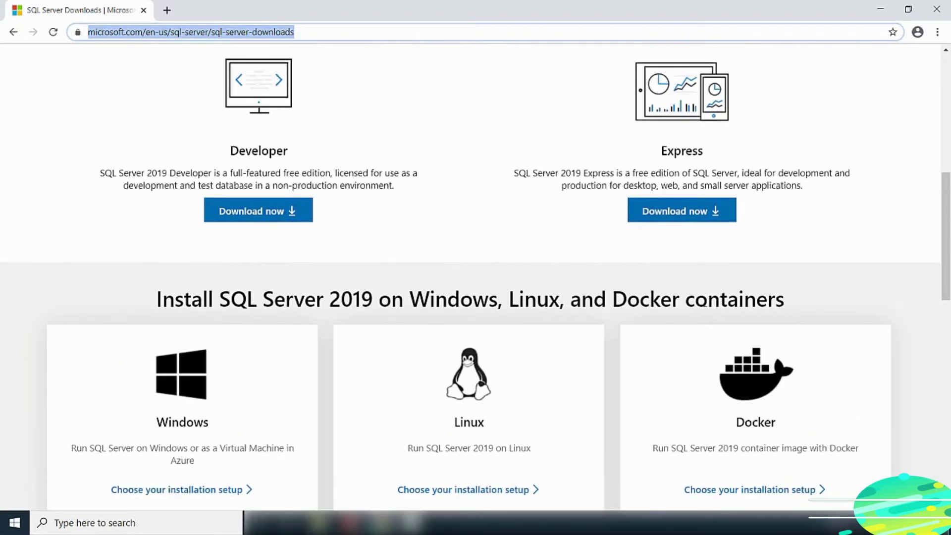
pyautogui.scroll(1, 495, 272)
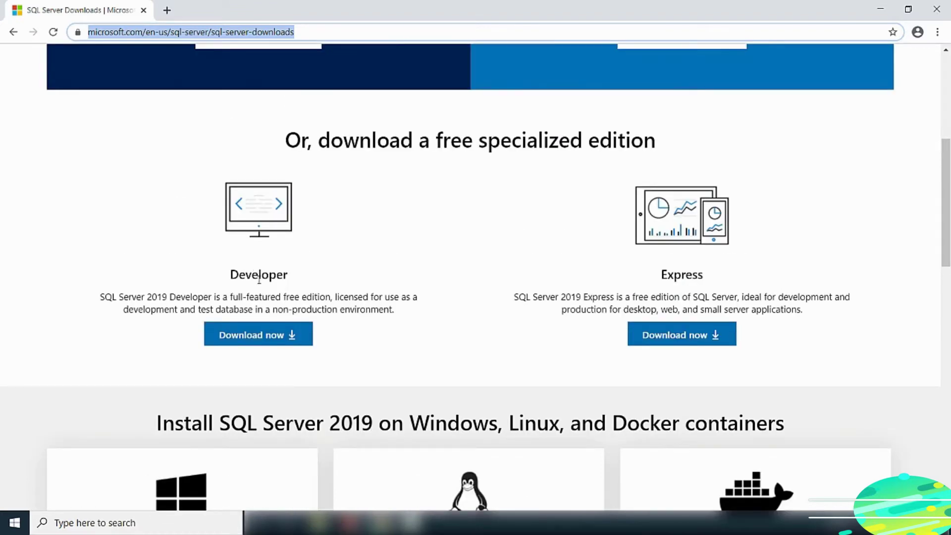
pyautogui.click(256, 340)
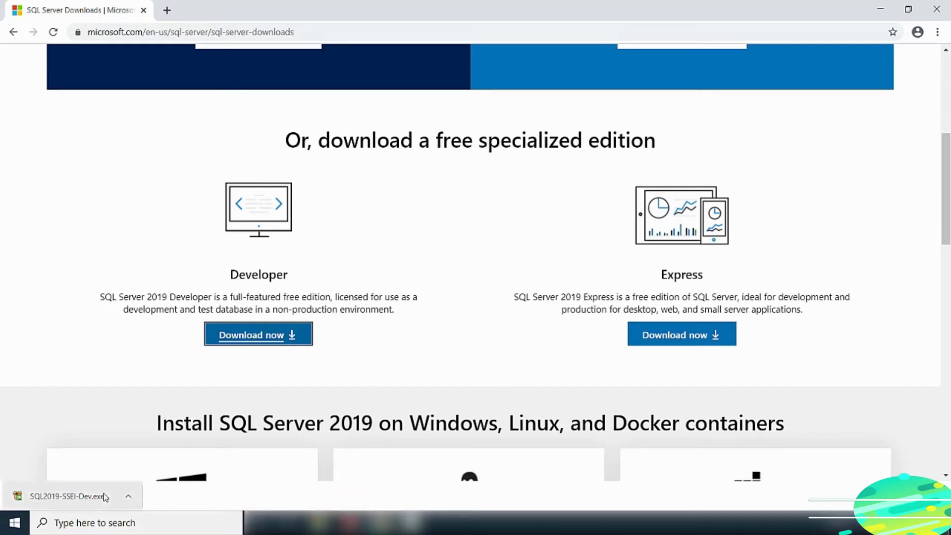
# Show the downloaded SQL2019-SSEI-Dev.exe in its folder and move the folder window over the middle of the browser page.
pyautogui.click(129, 497)
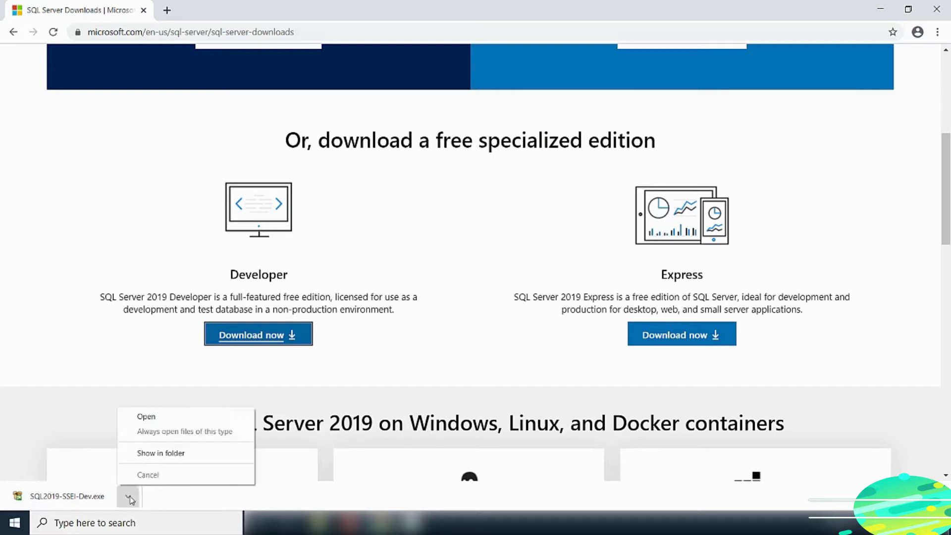
pyautogui.click(163, 460)
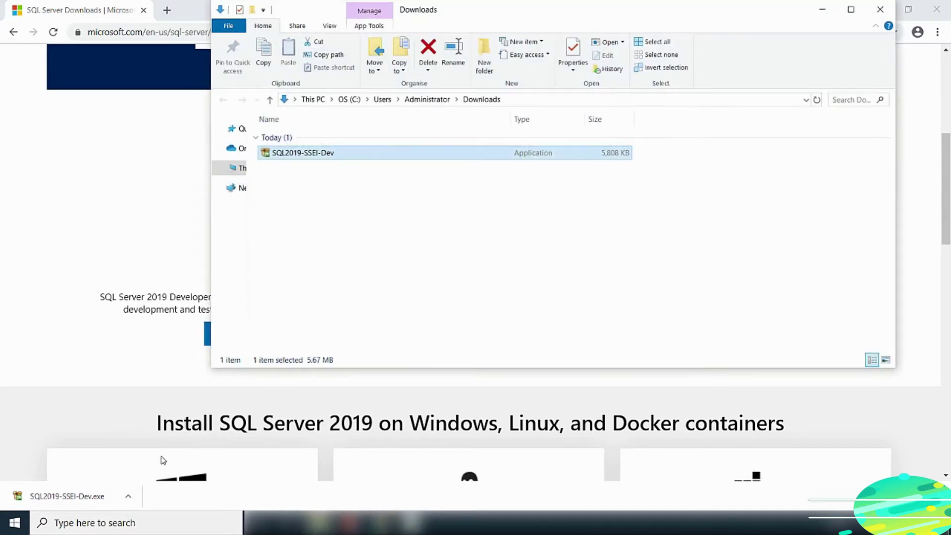
pyautogui.moveTo(558, 11); pyautogui.dragTo(476, 93)
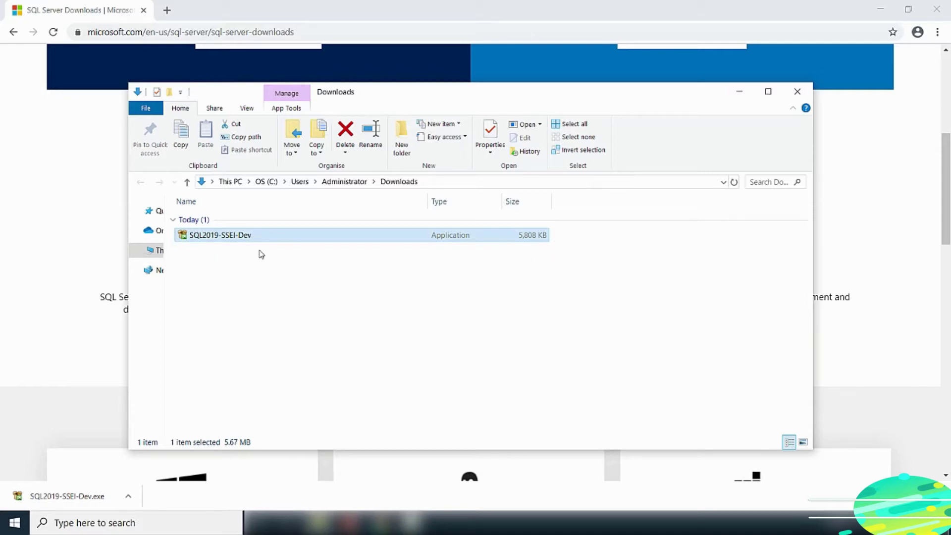
# Create a folder named SQL SERVER 2019 DOWNLOAD inside Downloads.
pyautogui.click(266, 280)
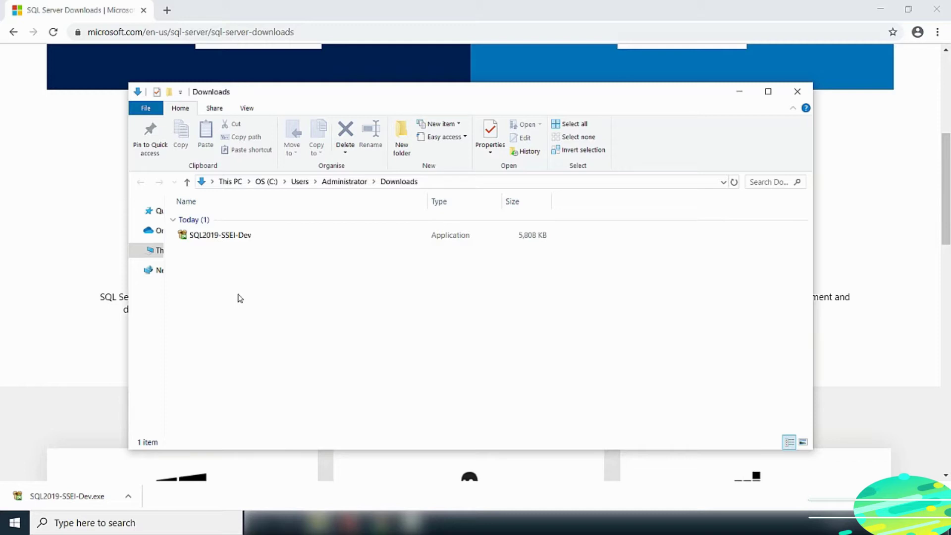
pyautogui.rightClick(207, 283)
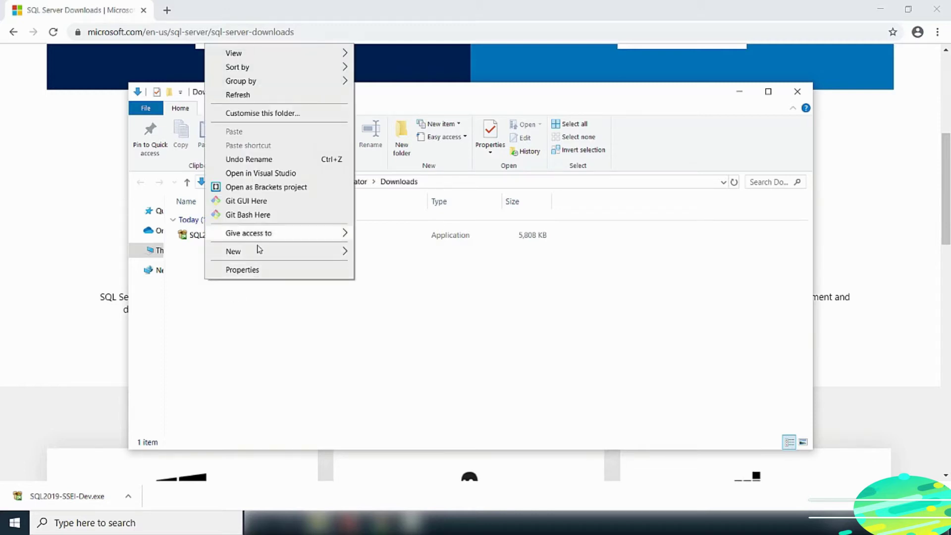
pyautogui.moveTo(257, 250)
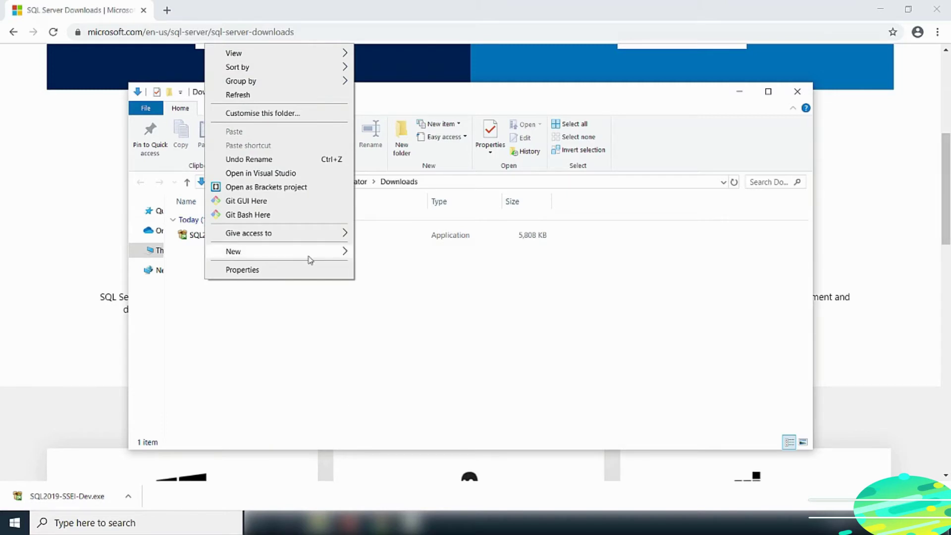
pyautogui.click(383, 253)
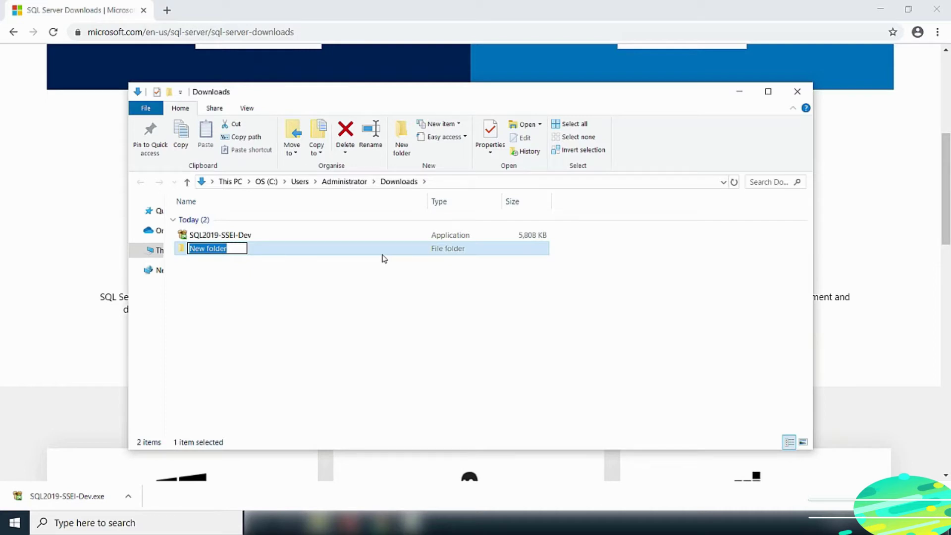
pyautogui.write('SQL SERVER 2019 DOWNLOAD')
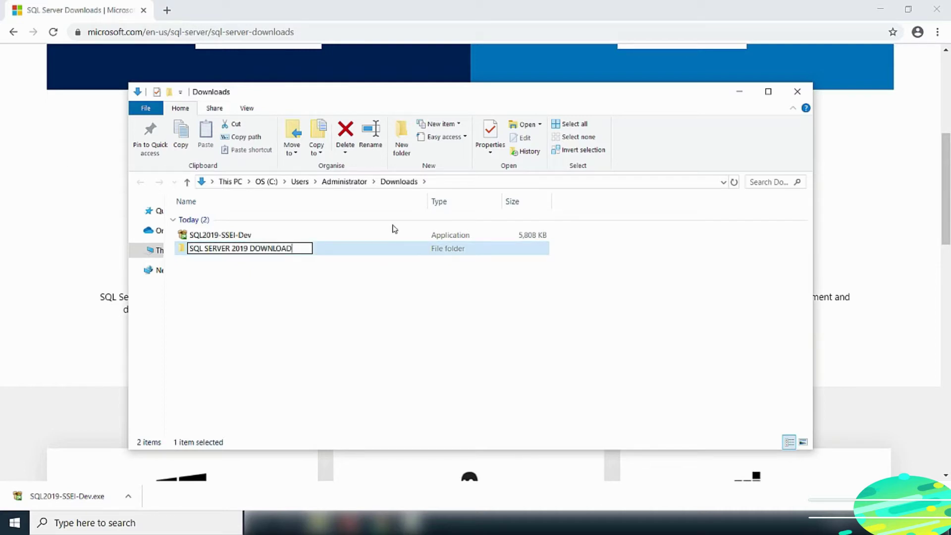
pyautogui.click(250, 287)
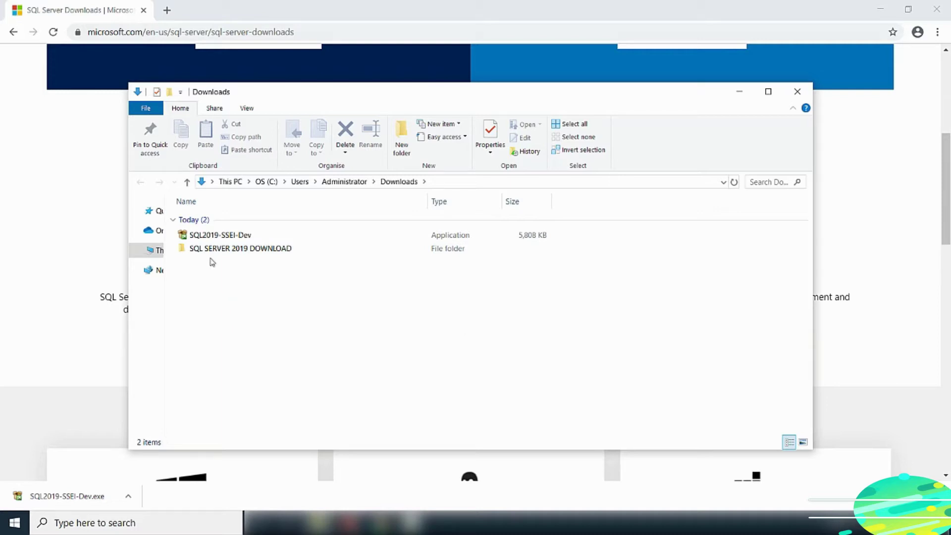
# Launch the SQL2019-SSEI-Dev installer and choose Download Media as the installation type.
pyautogui.moveTo(208, 239)
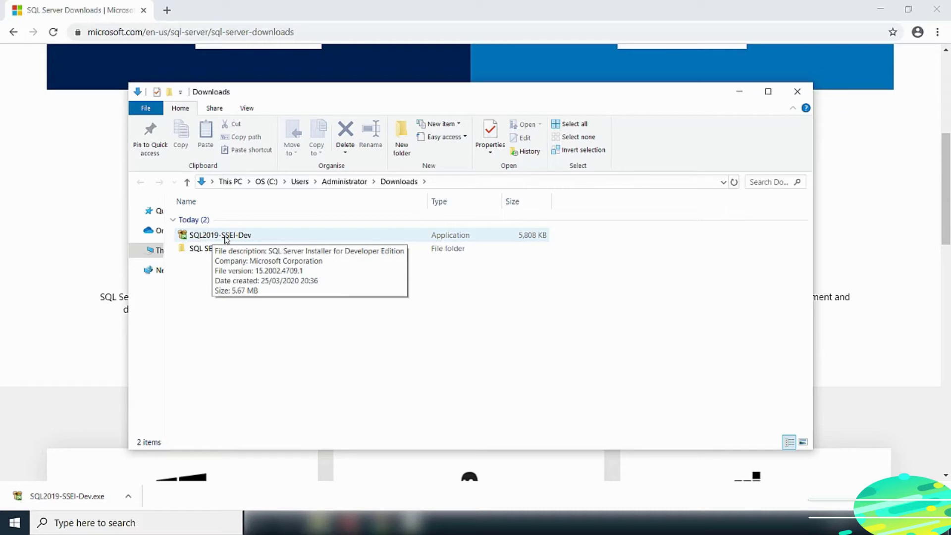
pyautogui.doubleClick(225, 239)
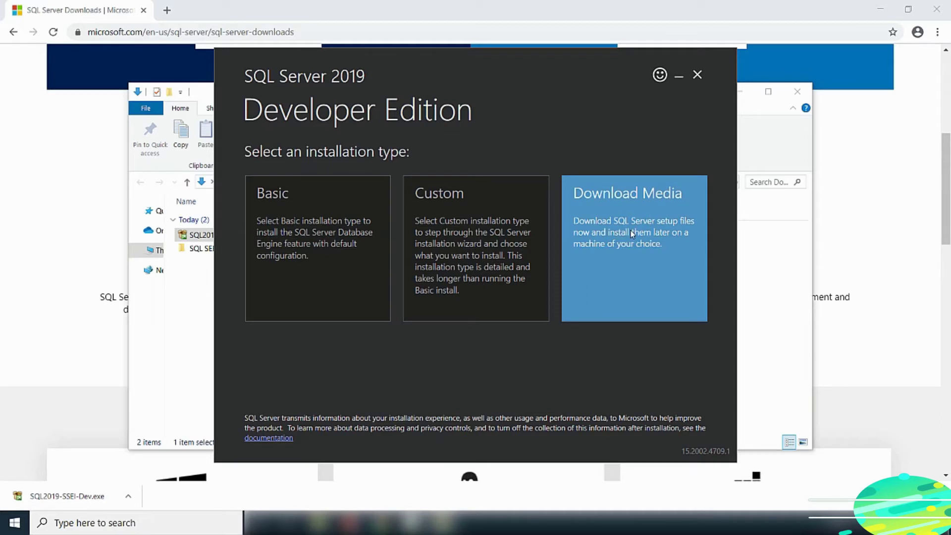
pyautogui.click(659, 251)
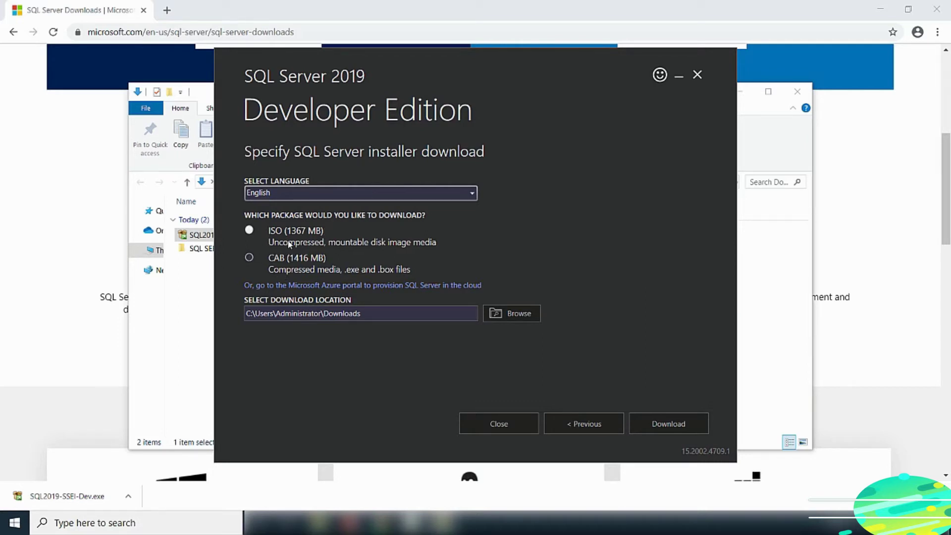
# Set the installer's download location to the SQL SERVER 2019 DOWNLOAD folder inside Downloads.
pyautogui.click(513, 314)
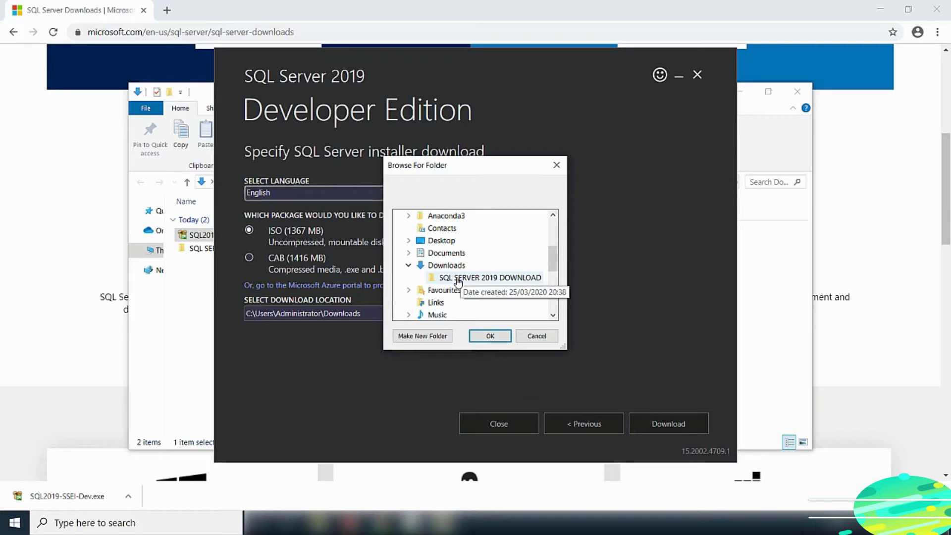
pyautogui.click(457, 280)
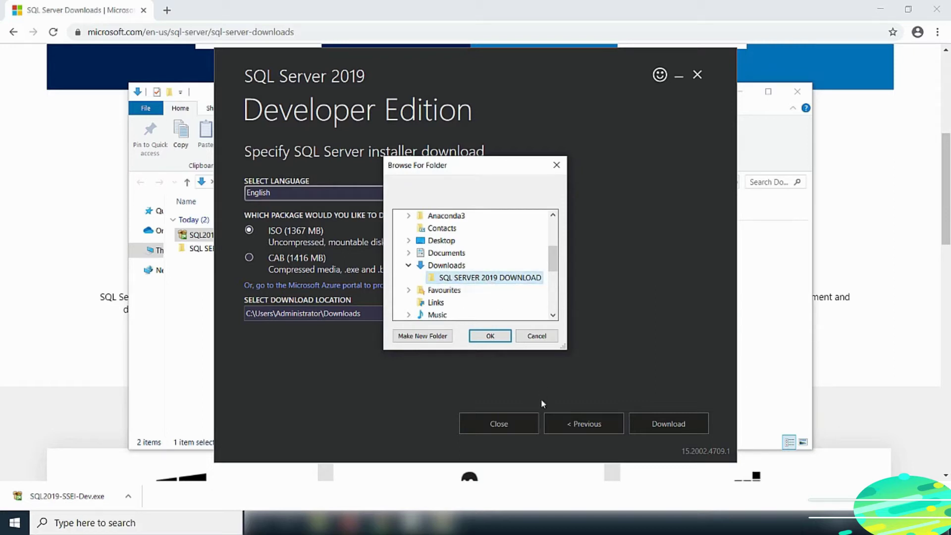
pyautogui.click(490, 336)
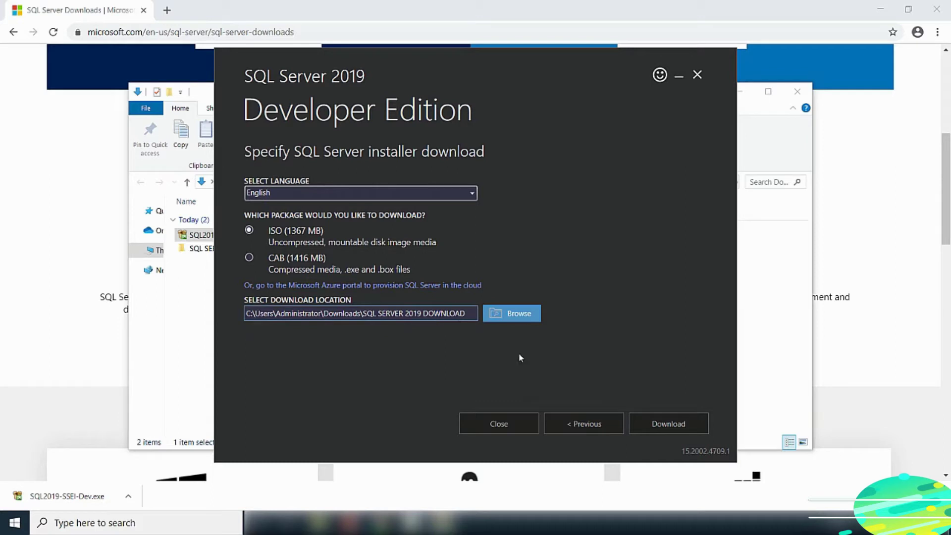
# Download the English ISO package and exit the SQL Server installer.
pyautogui.click(673, 425)
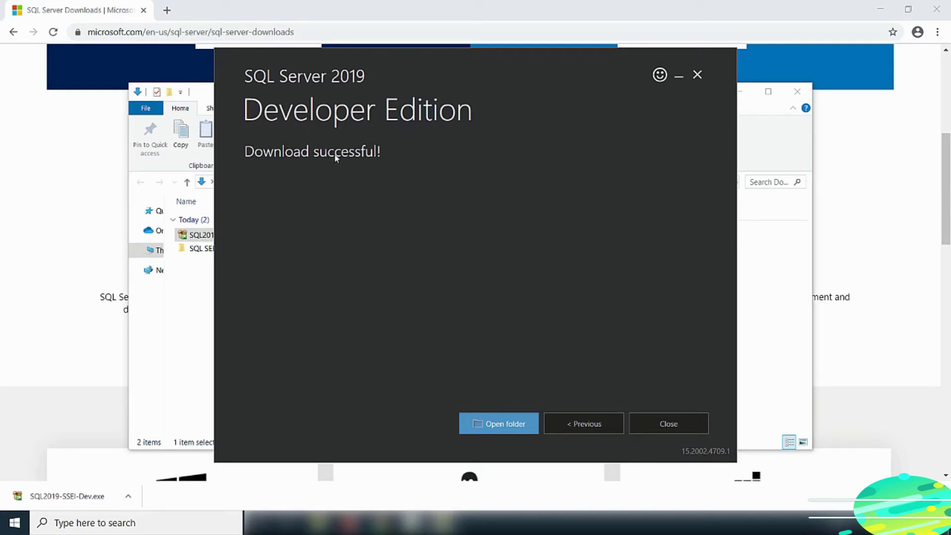
pyautogui.click(674, 427)
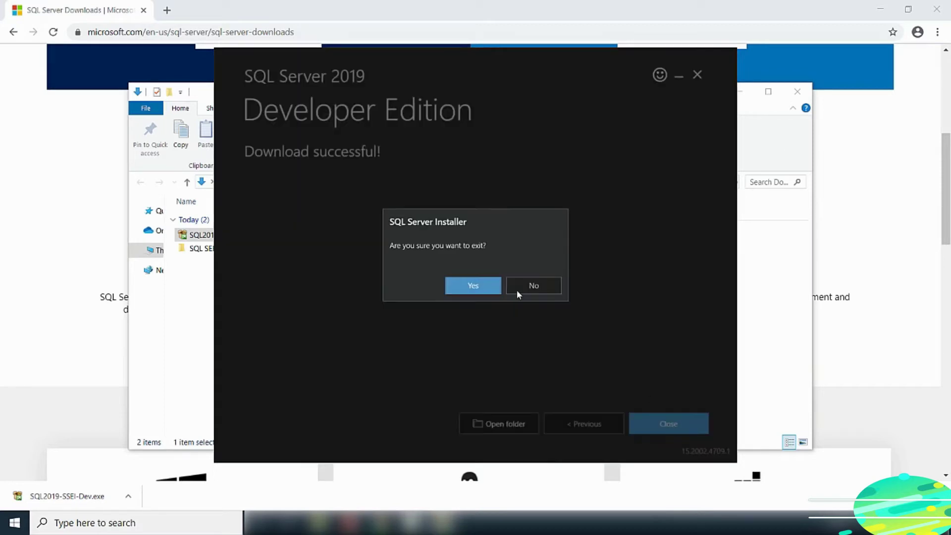
pyautogui.click(473, 286)
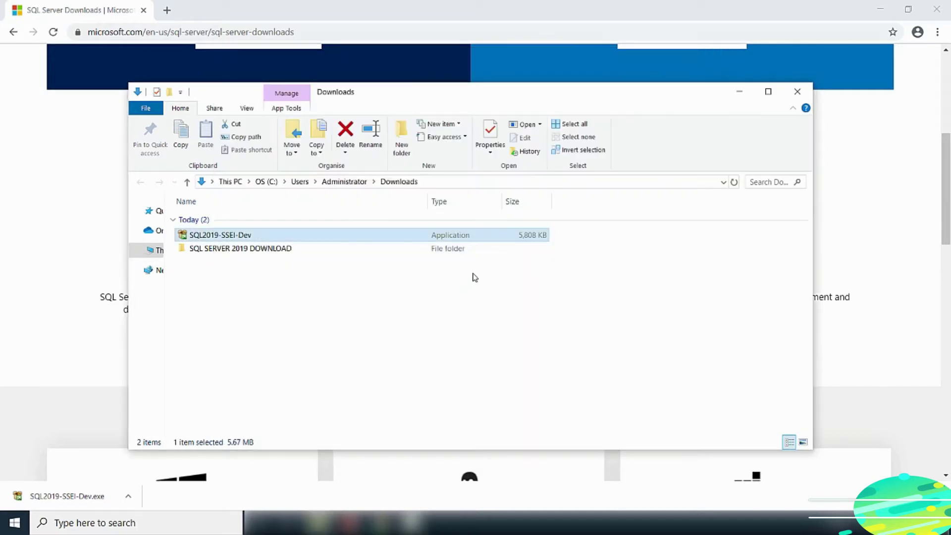
# Open the SQL SERVER 2019 DOWNLOAD folder and mount the SQLServer2019-x64-ENU-Dev disc image.
pyautogui.press('Down')
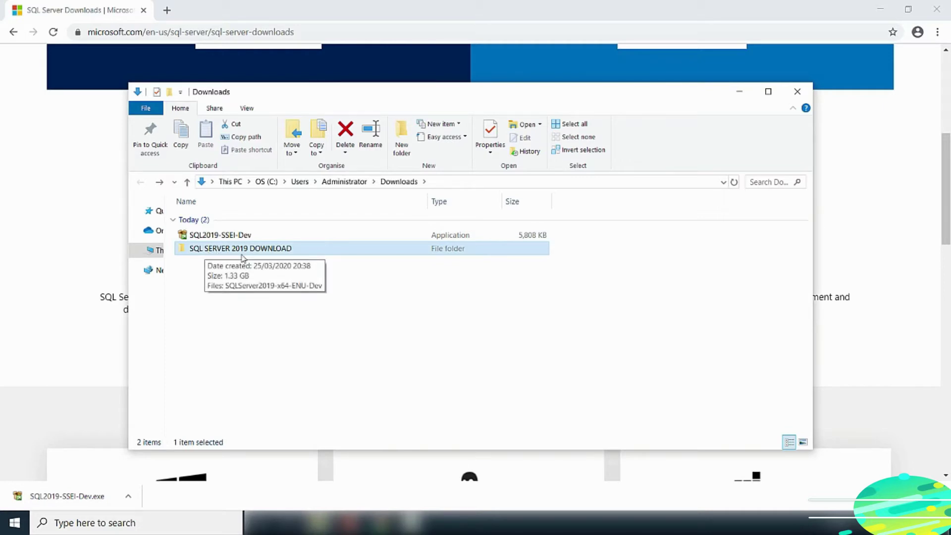
pyautogui.doubleClick(205, 252)
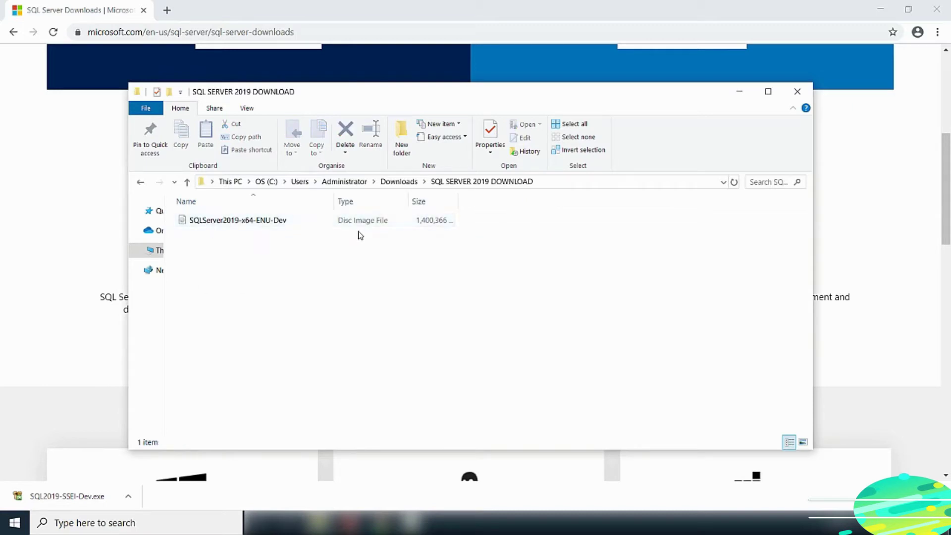
pyautogui.doubleClick(227, 225)
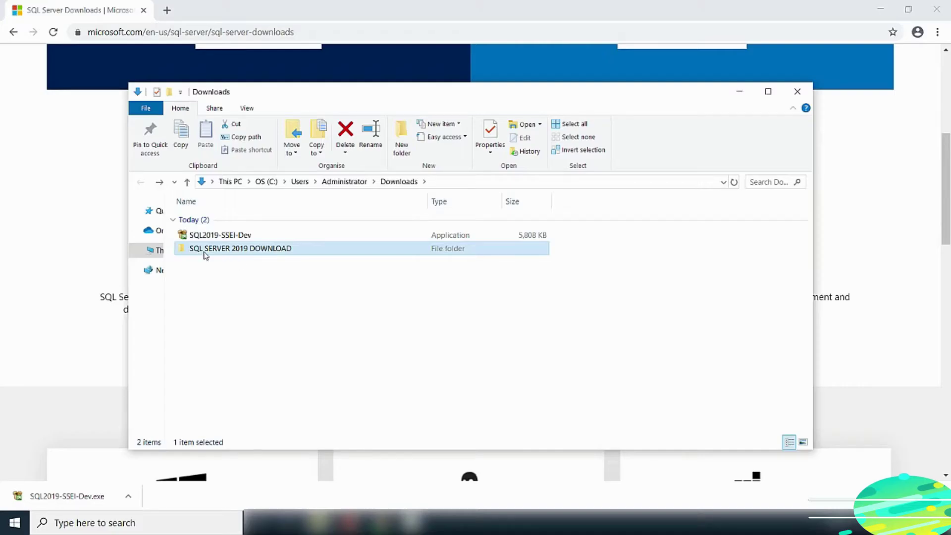
pyautogui.moveTo(216, 255)
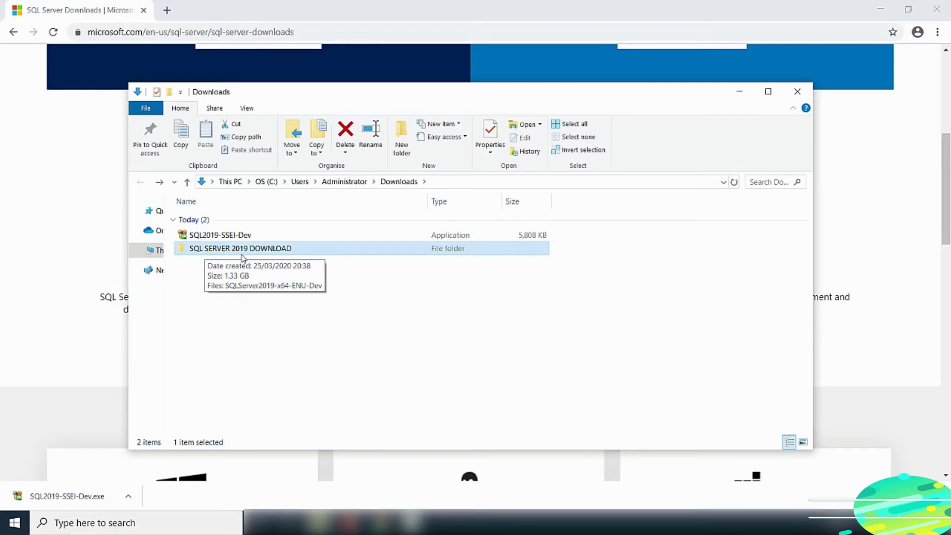
pyautogui.doubleClick(205, 251)
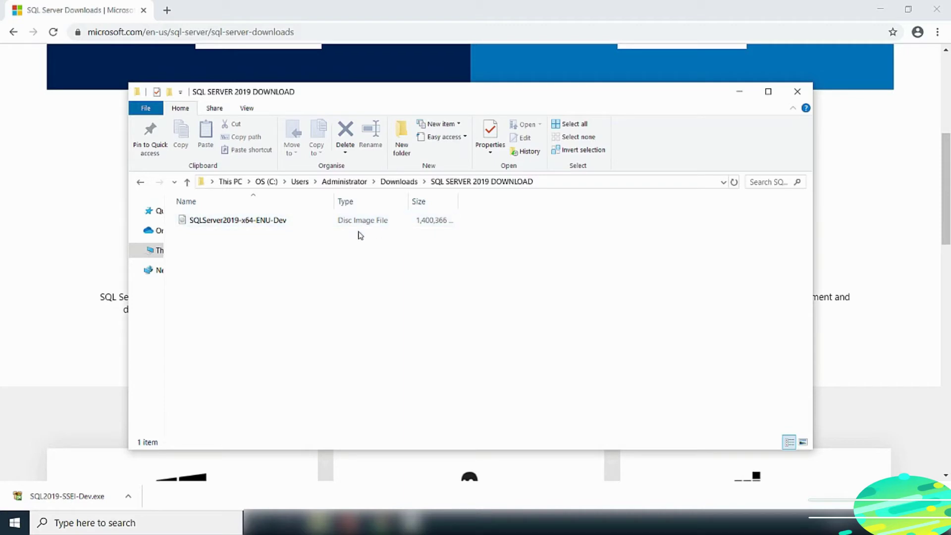
pyautogui.doubleClick(226, 222)
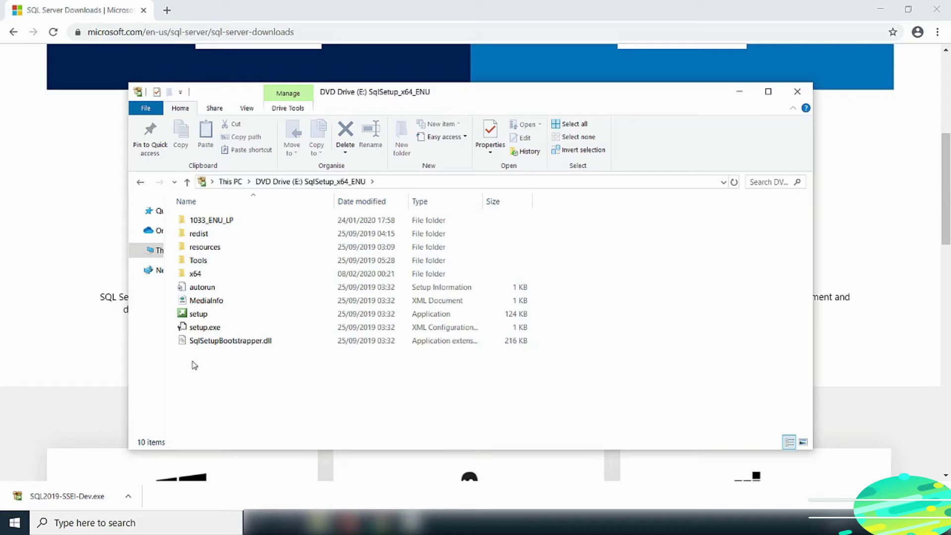
# Run the setup application from the mounted disc and launch the System Configuration Checker in the maximized SQL Server Installation Center.
pyautogui.click(198, 318)
pyautogui.doubleClick(198, 314)
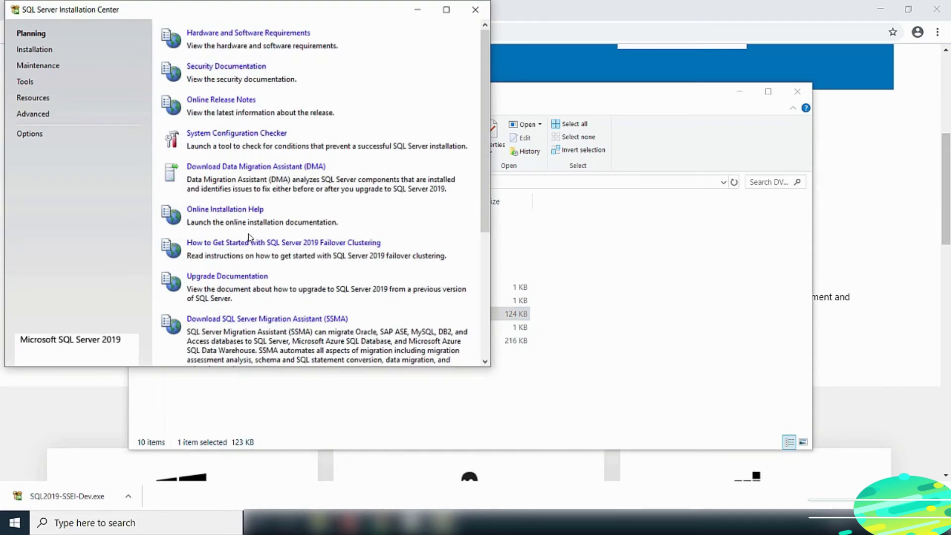
pyautogui.press('super+Up')
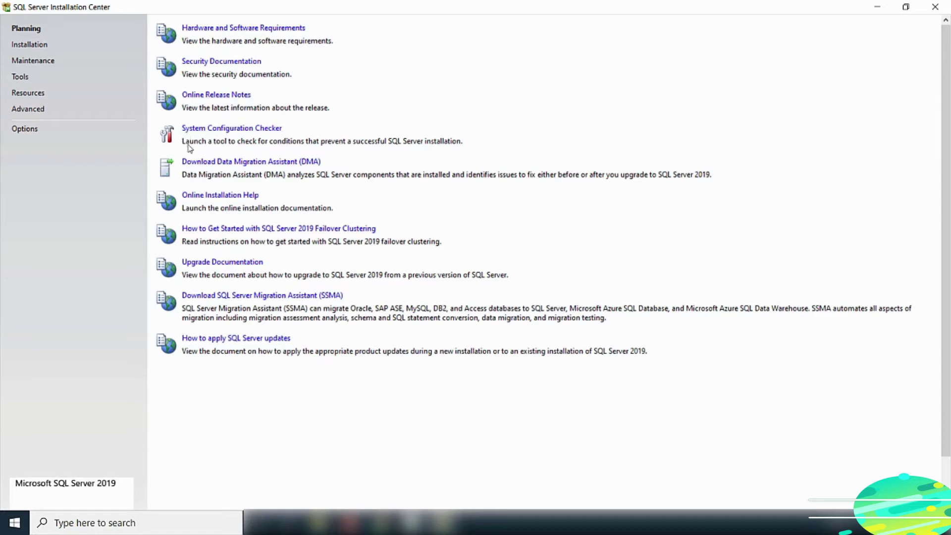
pyautogui.click(262, 131)
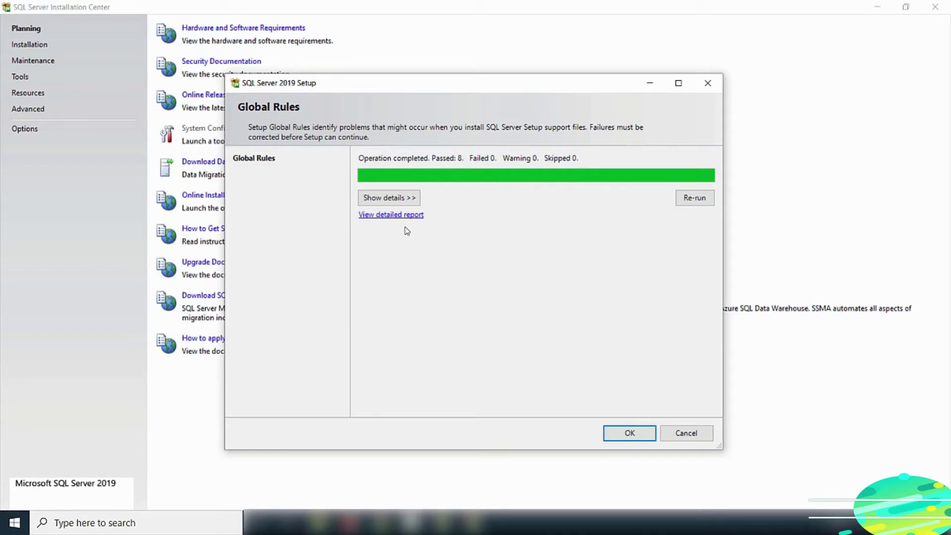
# Review the detailed Global Rules results, close the checker and launch a new SQL Server stand-alone installation.
pyautogui.click(389, 206)
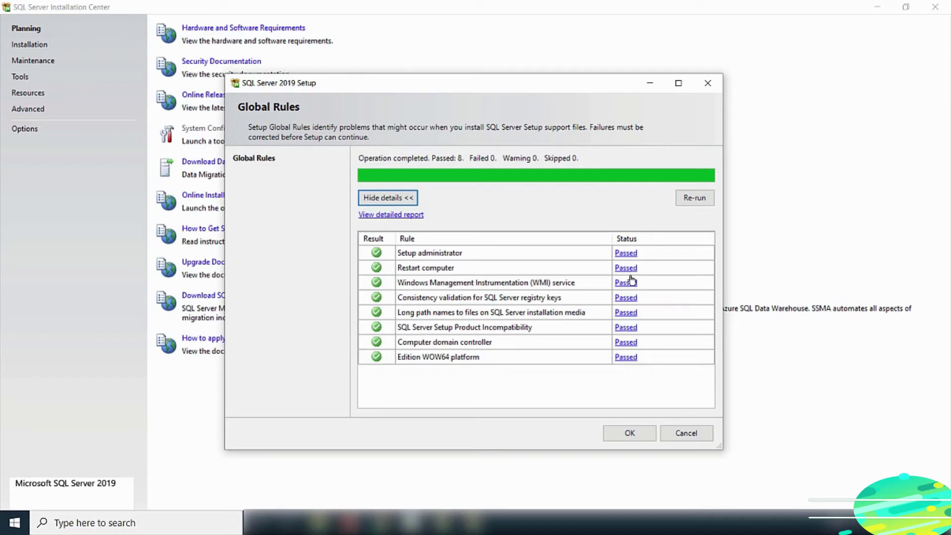
pyautogui.click(628, 433)
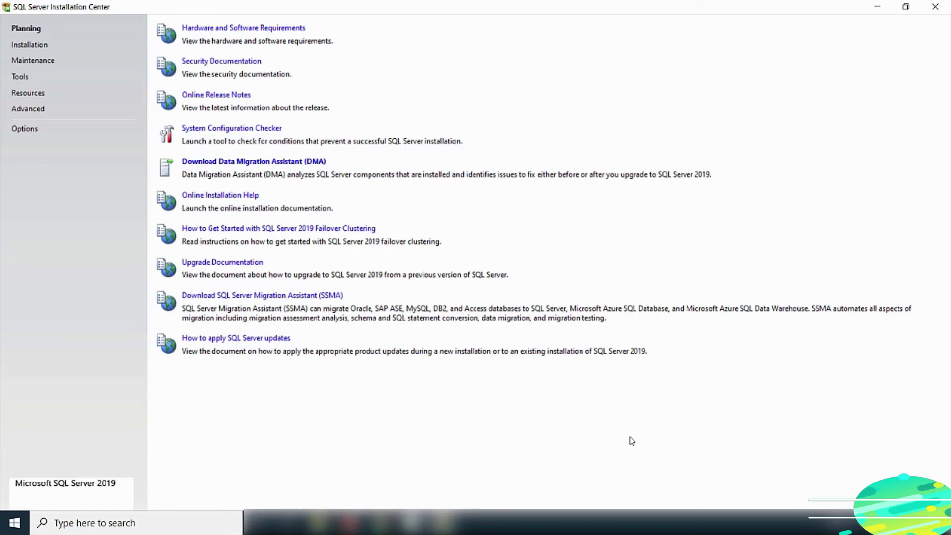
pyautogui.click(30, 46)
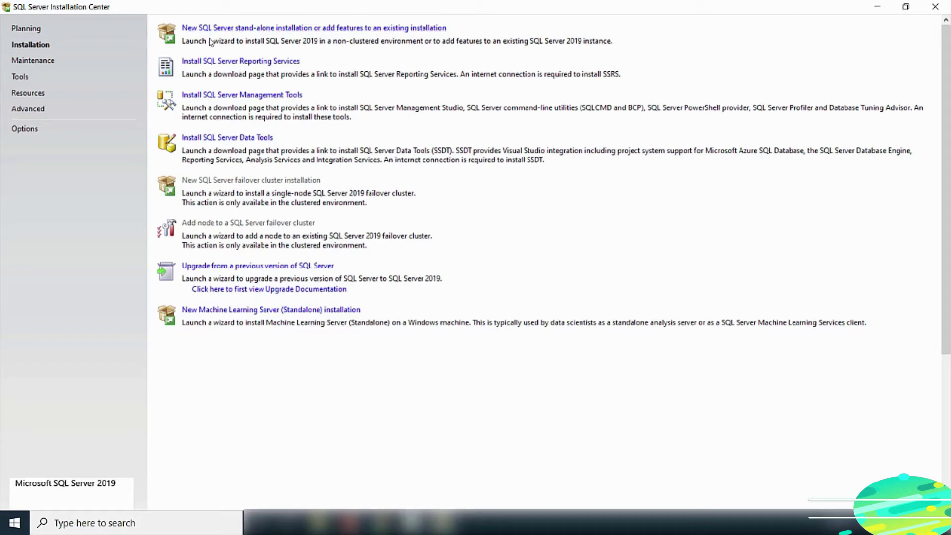
pyautogui.click(263, 29)
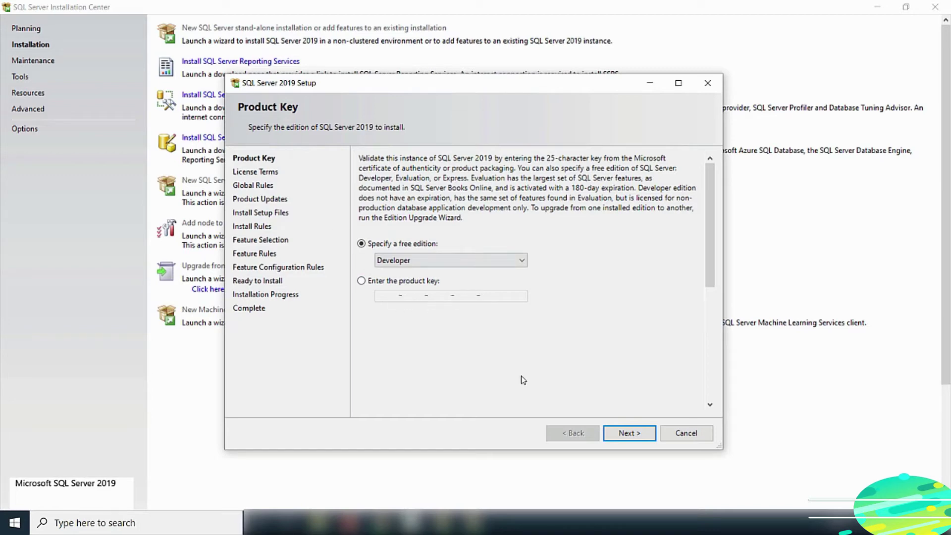
# Keep Developer as the free edition to install and accept the Microsoft license terms.
pyautogui.click(629, 434)
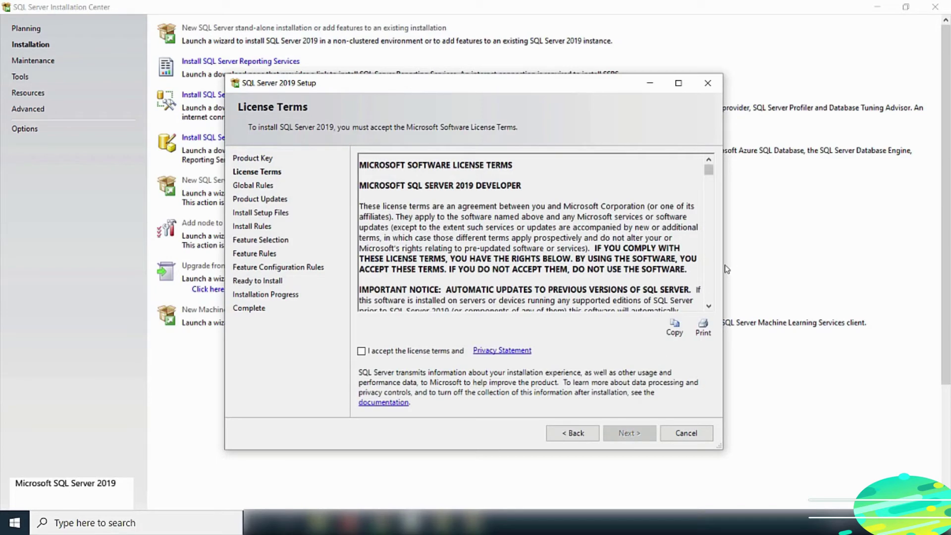
pyautogui.click(362, 351)
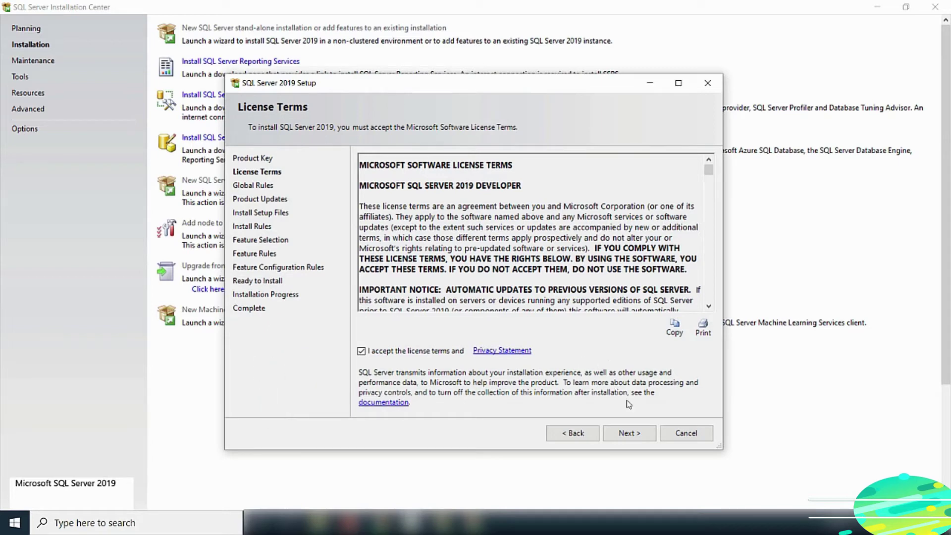
pyautogui.click(630, 438)
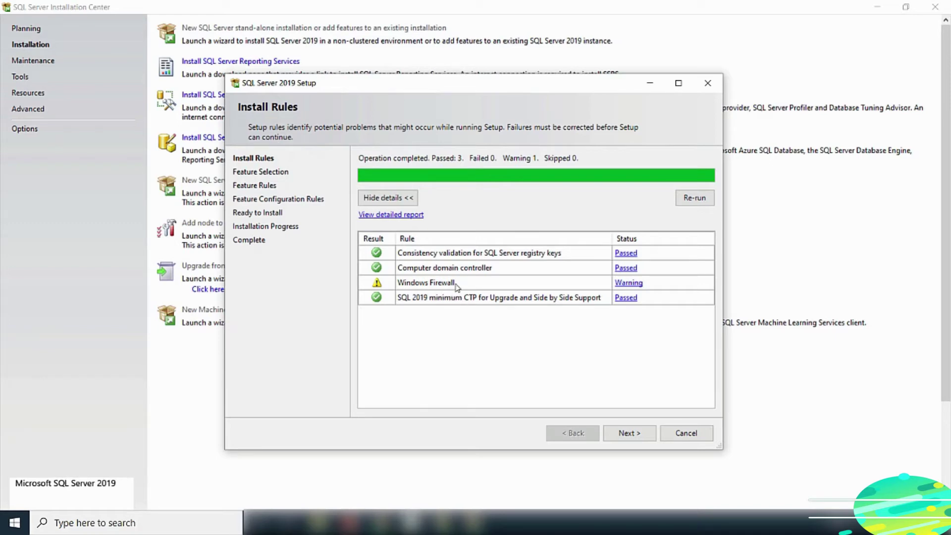
# Read the details of the Windows Firewall rule result and continue to the feature selection.
pyautogui.click(629, 283)
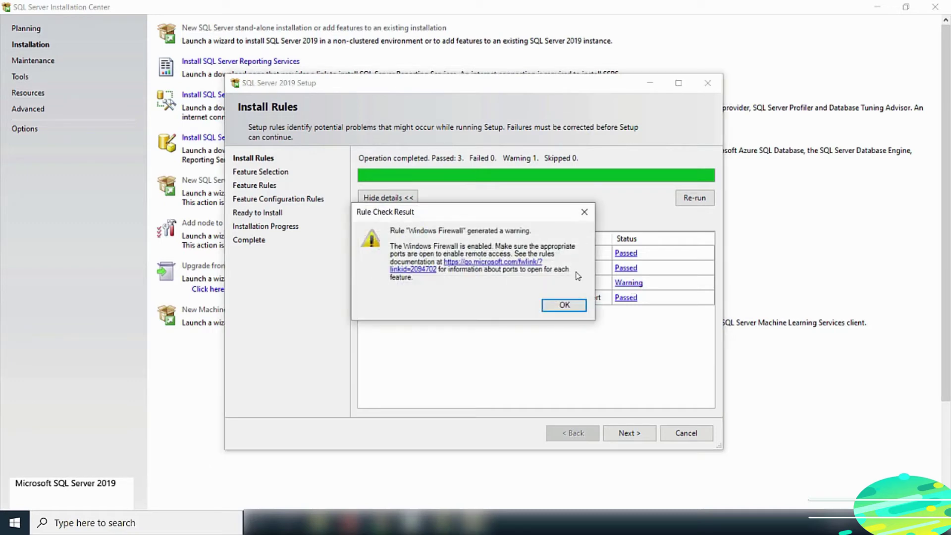
pyautogui.click(563, 306)
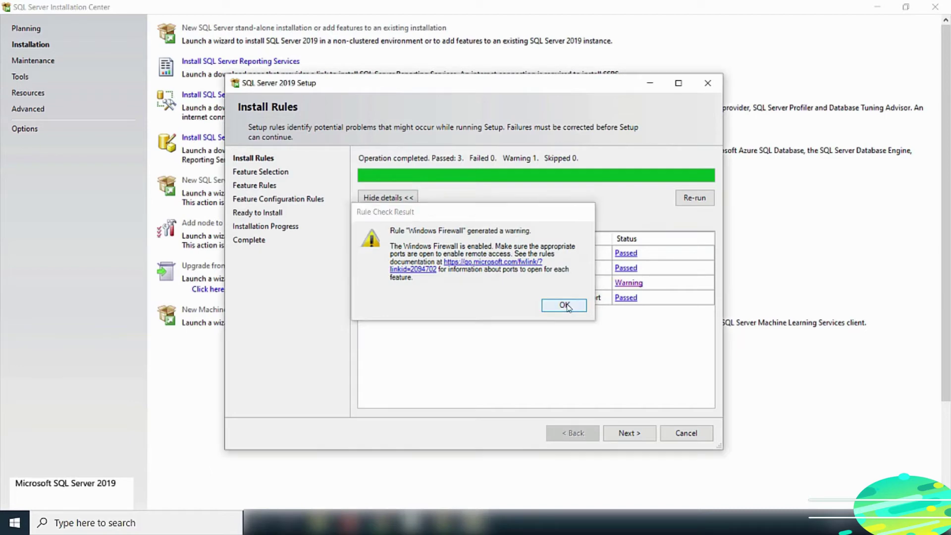
pyautogui.click(629, 438)
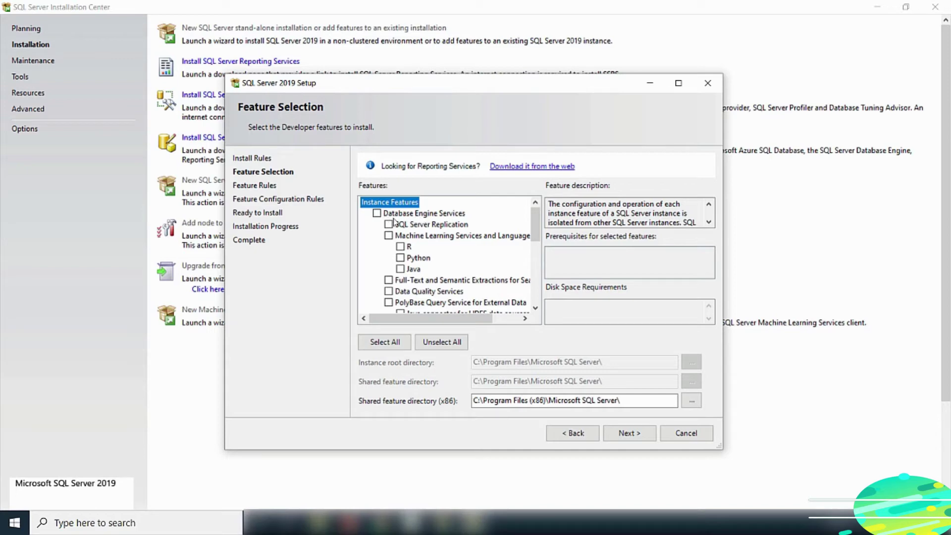
# Select only Database Engine Services for installation, read its feature description and keep the default installation directories.
pyautogui.click(377, 213)
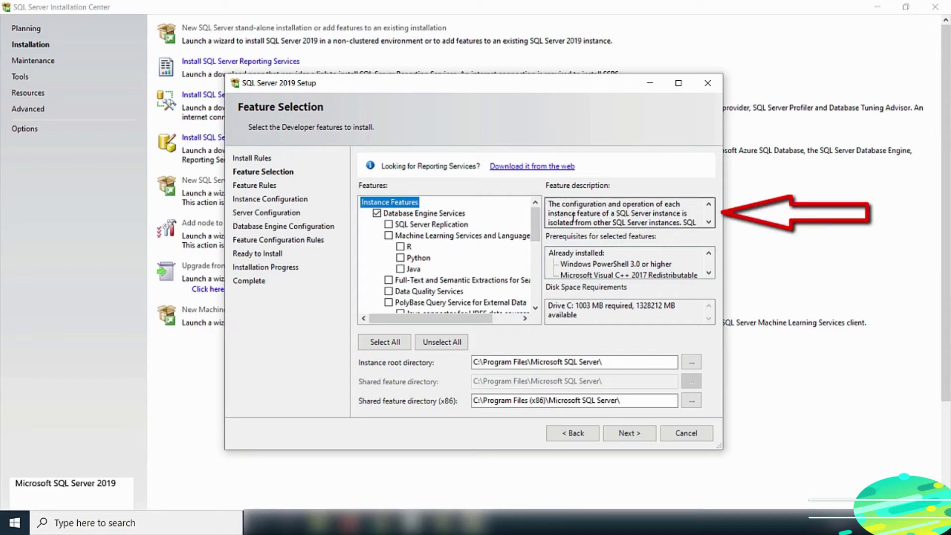
pyautogui.scroll(-1, 672, 214)
pyautogui.scroll(-1, 672, 214)
pyautogui.scroll(-6, 442, 267)
pyautogui.scroll(6, 442, 267)
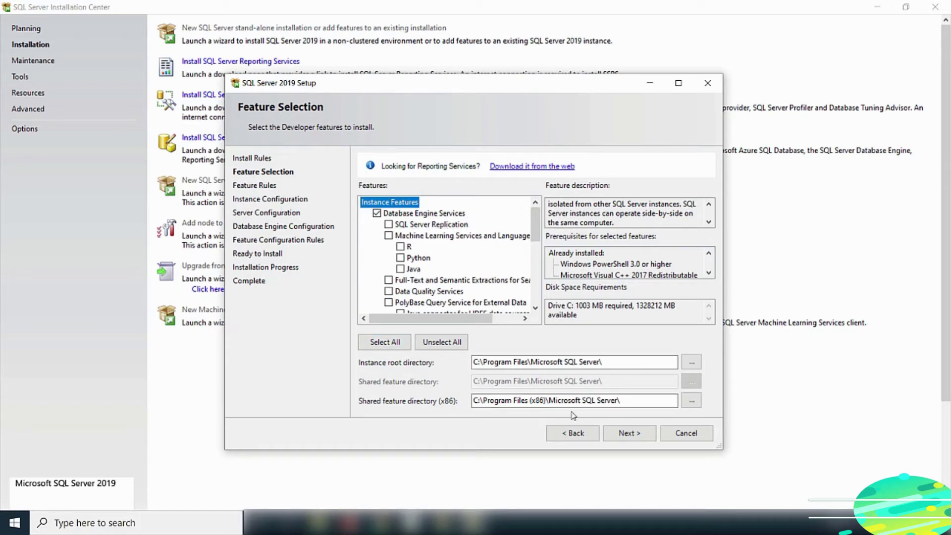
pyautogui.click(629, 434)
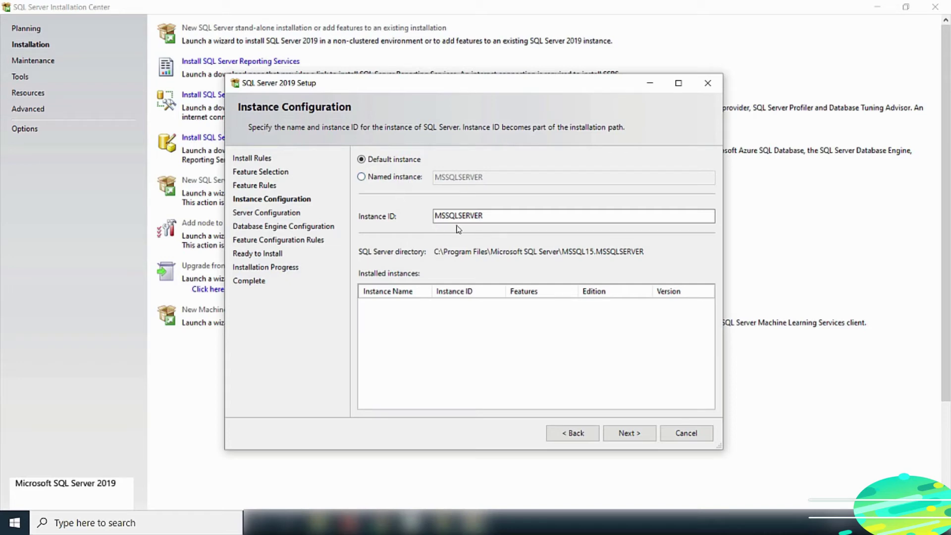
# Configure a named instance called SQLSERVER2019 and continue to the server configuration.
pyautogui.click(362, 177)
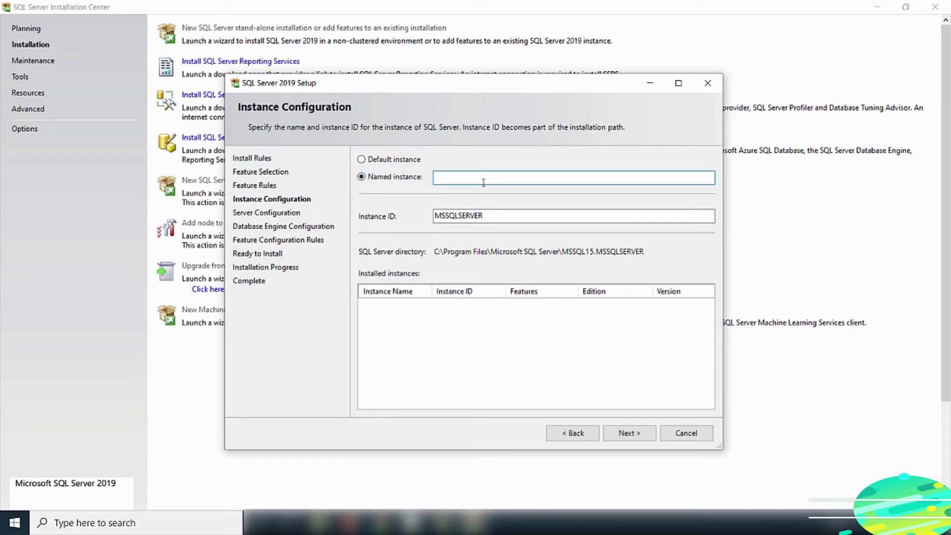
pyautogui.click(452, 178)
pyautogui.write('SQLSERVER2019')
pyautogui.click(552, 372)
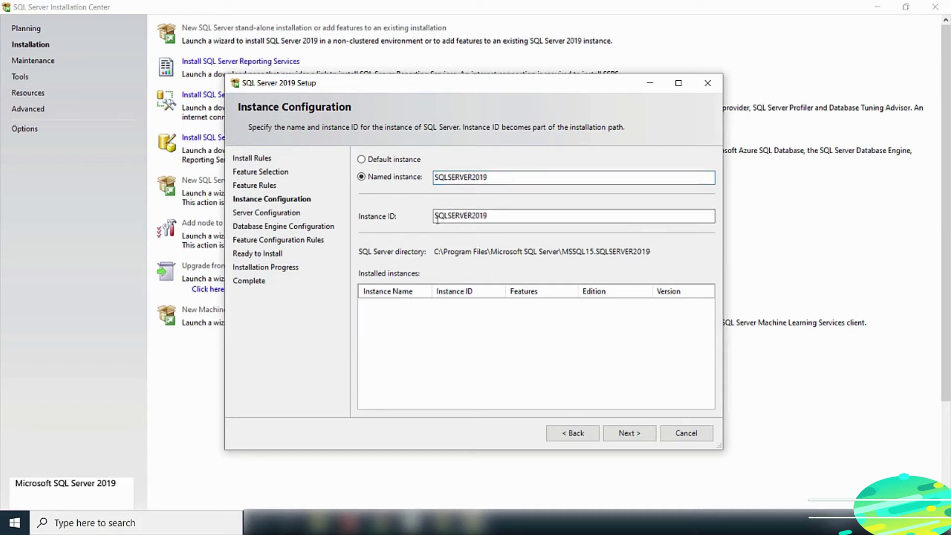
pyautogui.click(627, 435)
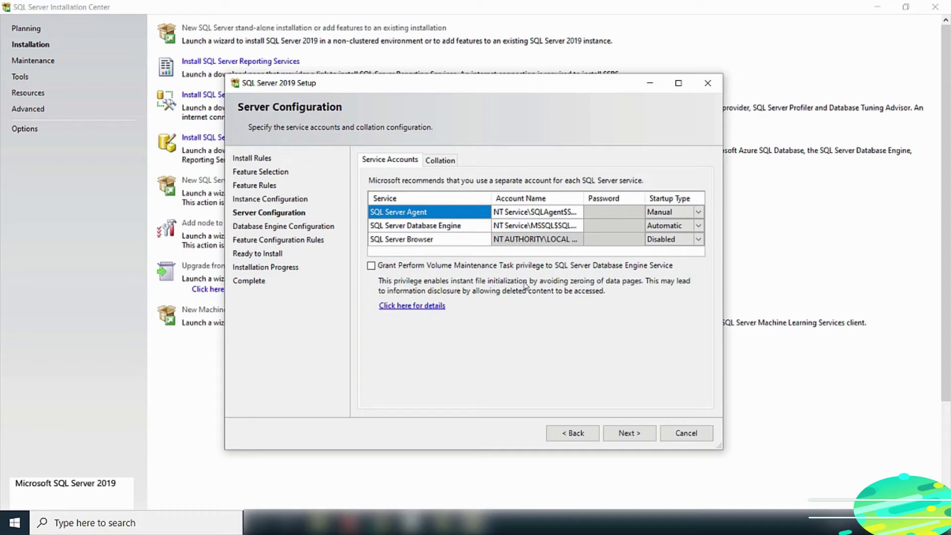
# Keep the default service accounts, set Mixed Mode authentication with the sa account password, and add the current user as SQL Server administrator.
pyautogui.click(631, 436)
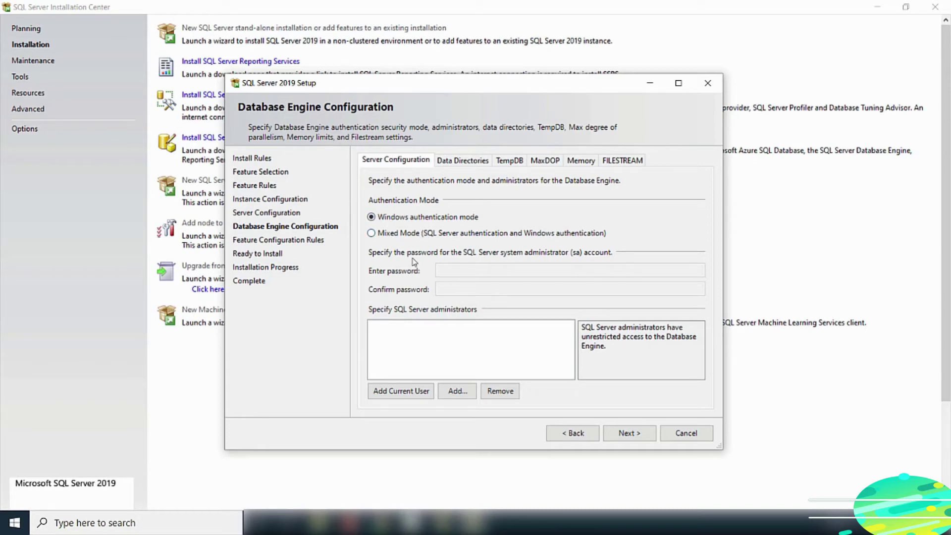
pyautogui.click(371, 233)
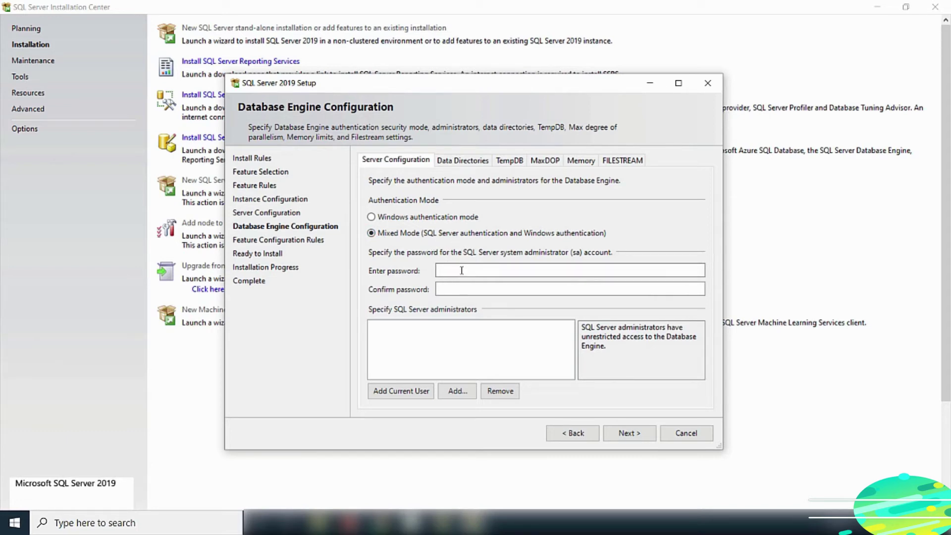
pyautogui.click(439, 267)
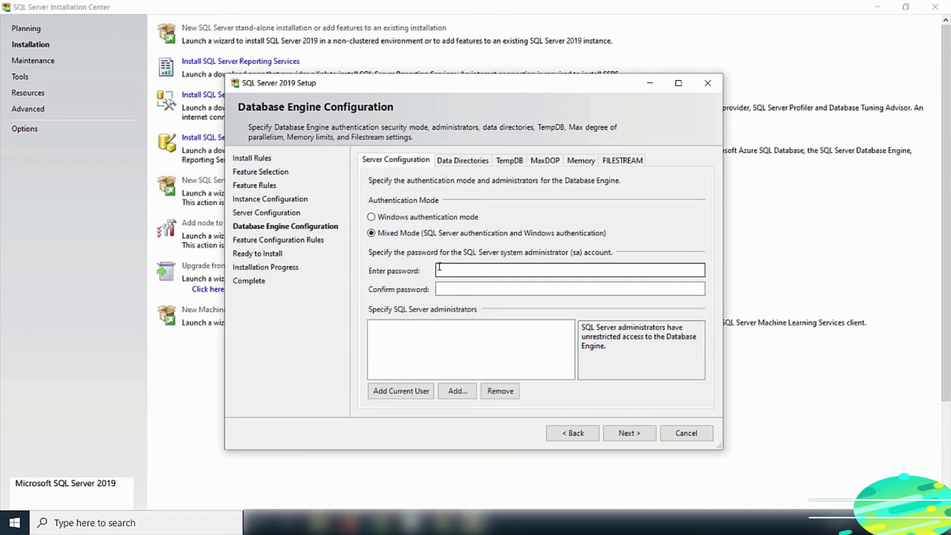
pyautogui.hotkey('ctrl', 'v')
pyautogui.press('Tab')
pyautogui.hotkey('ctrl', 'v')
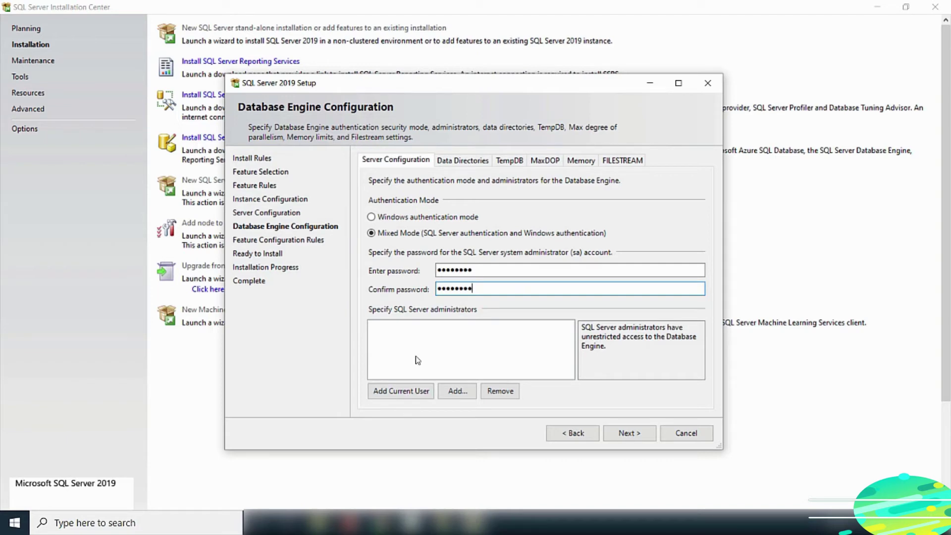
pyautogui.click(395, 395)
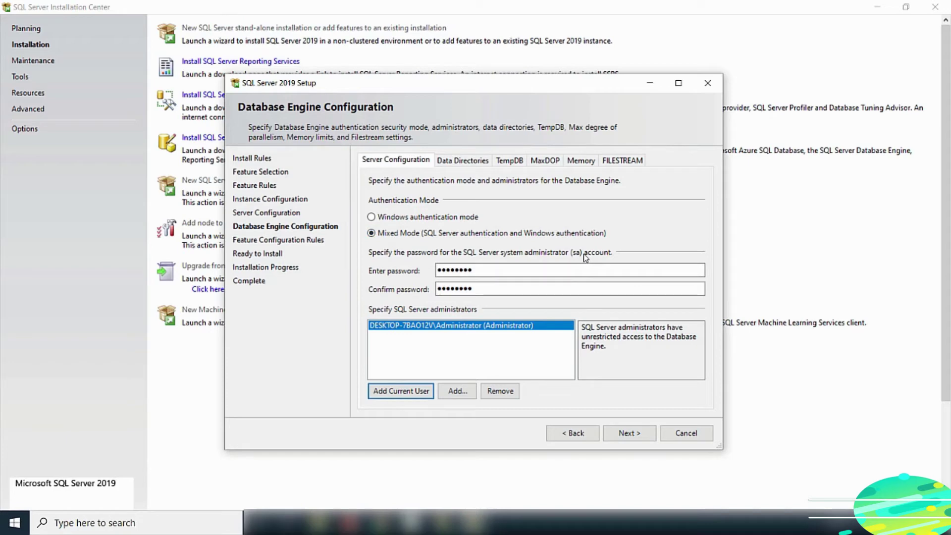
pyautogui.click(632, 435)
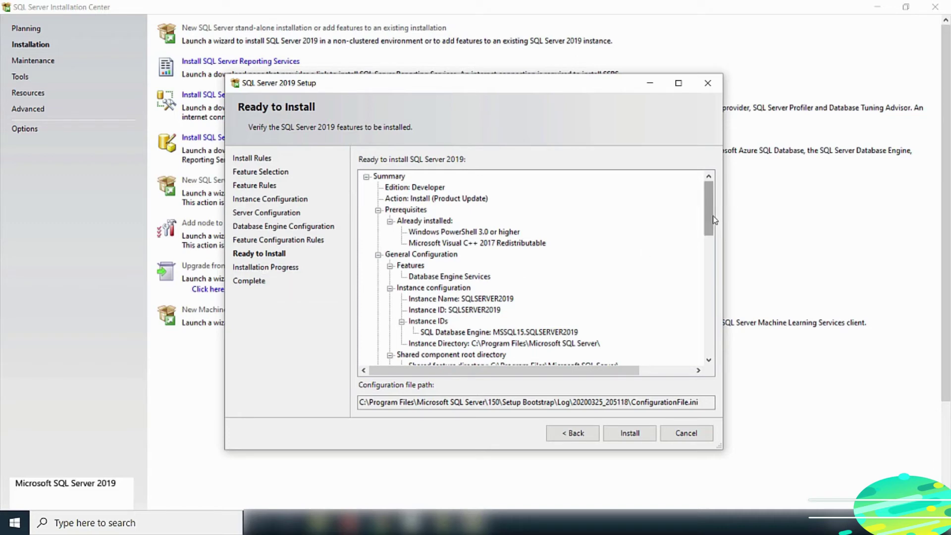
# Review the configuration summary and install SQL Server 2019, closing the setup wizard and the Installation Center once finished.
pyautogui.moveTo(709, 218); pyautogui.dragTo(692, 228)
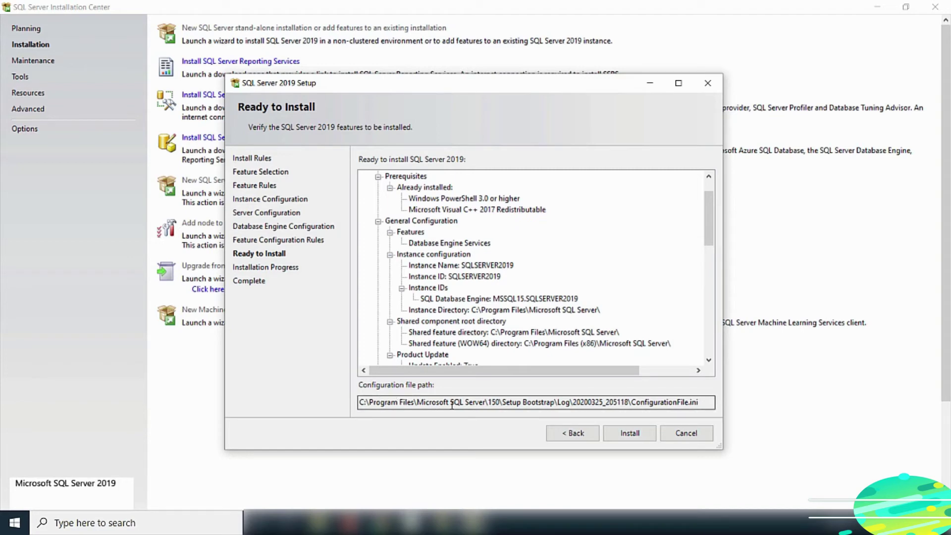
pyautogui.click(630, 437)
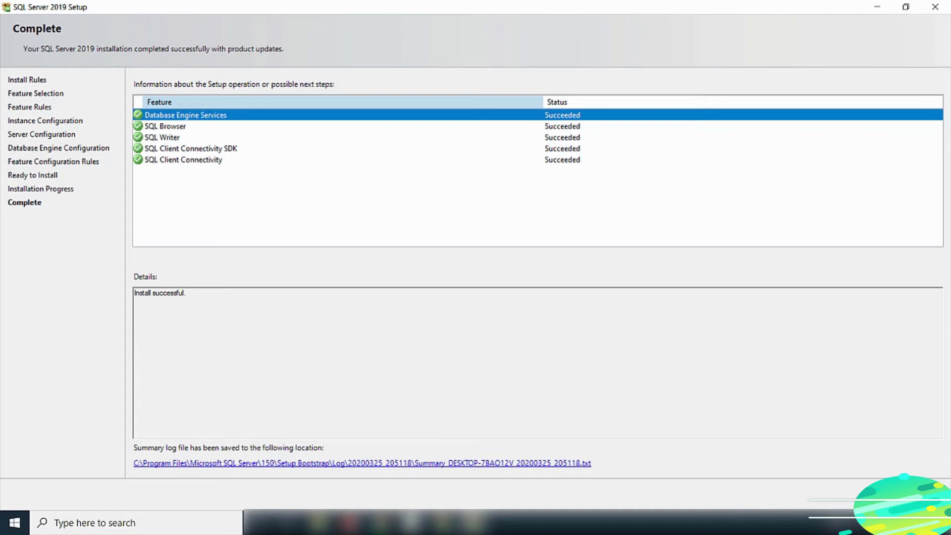
pyautogui.press('Return')
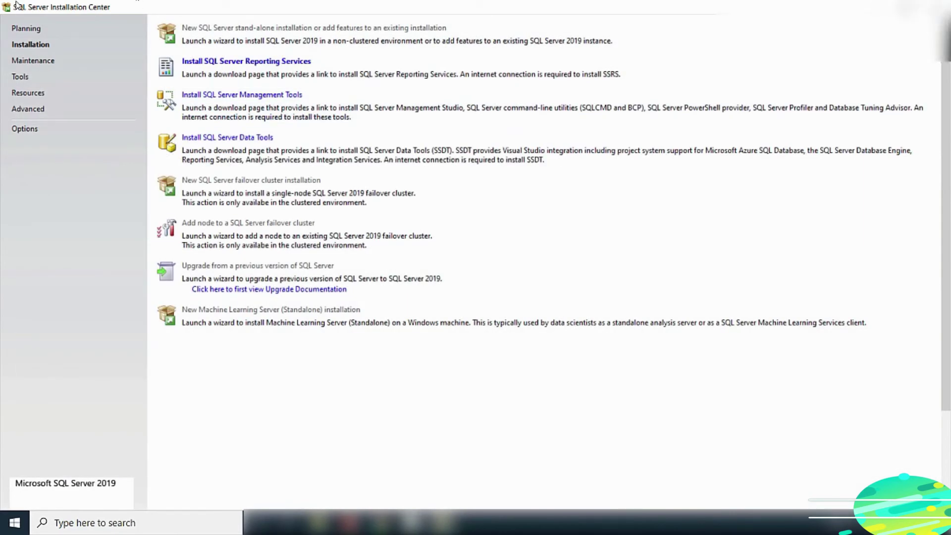
pyautogui.hotkey('alt', 'F4')
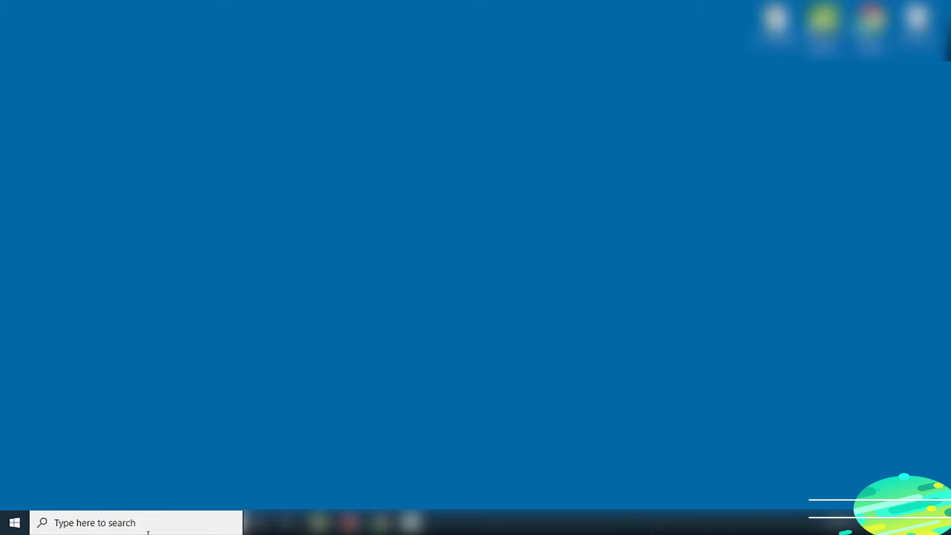
# Find the Microsoft SQL Server 2019 folder among the installed Windows programs and expand it.
pyautogui.click(15, 523)
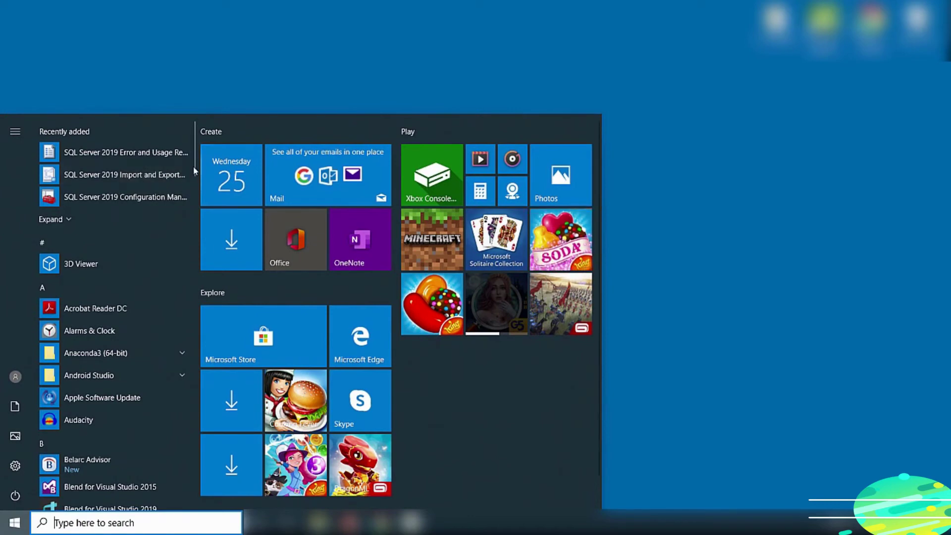
pyautogui.moveTo(193, 171); pyautogui.dragTo(201, 343)
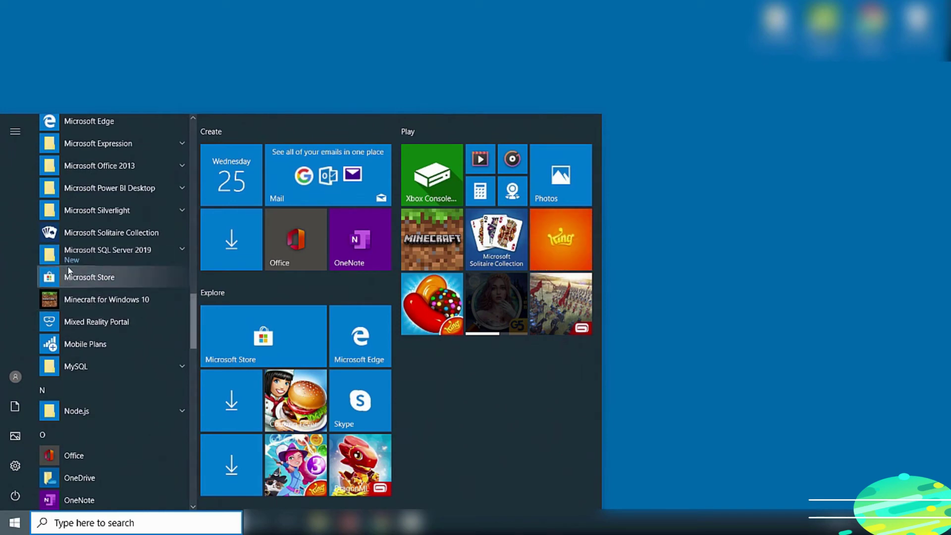
pyautogui.click(182, 251)
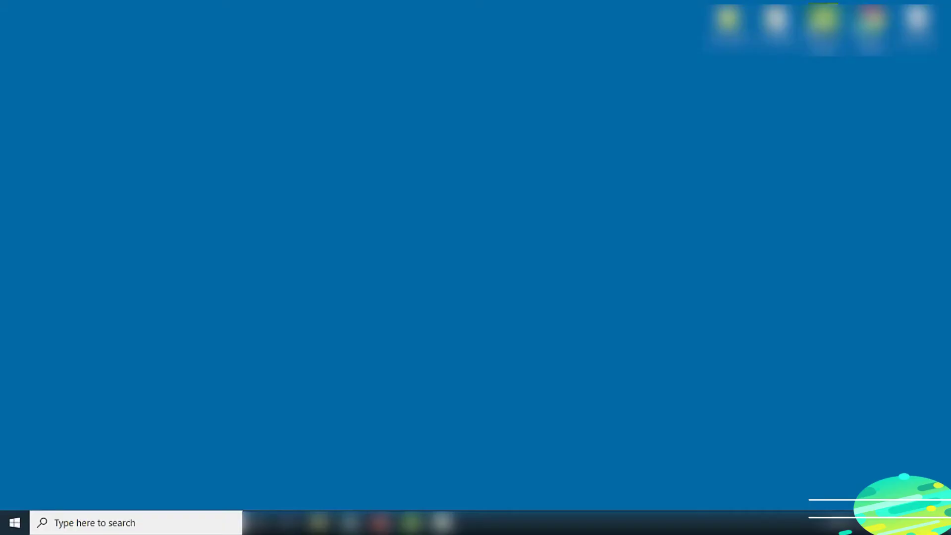
# Reopen the list of installed programs and expand the Microsoft SQL Server 2019 folder to examine its tools.
pyautogui.click(15, 524)
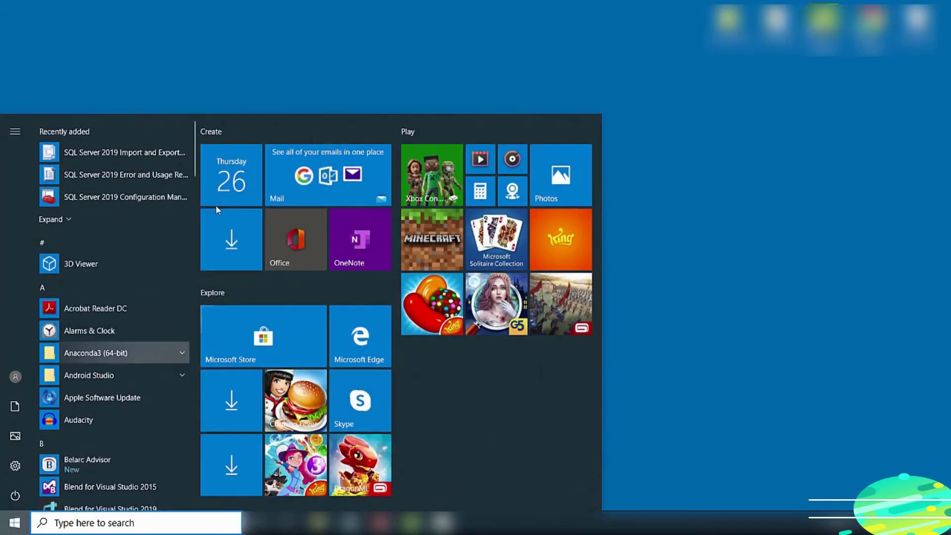
pyautogui.scroll(-5, 193, 163)
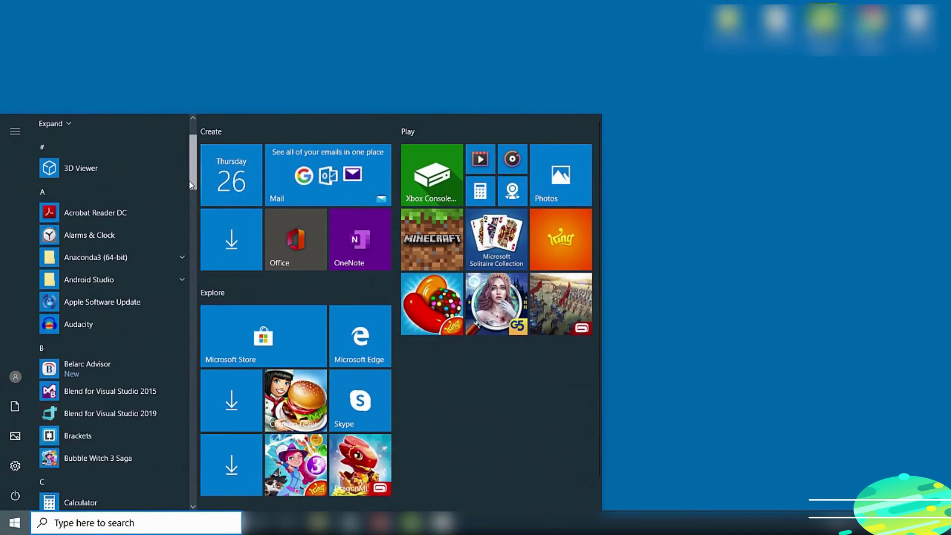
pyautogui.scroll(-8, 181, 219)
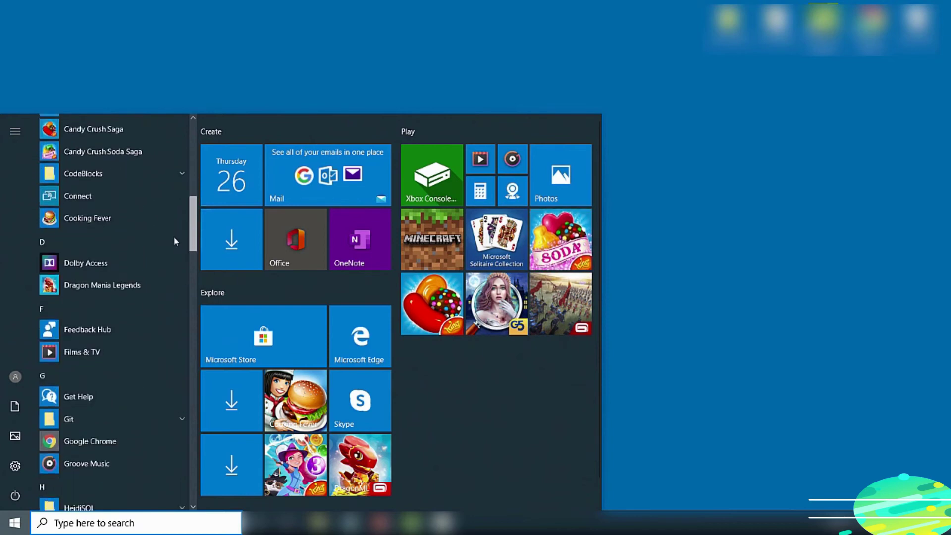
pyautogui.scroll(-5, 166, 276)
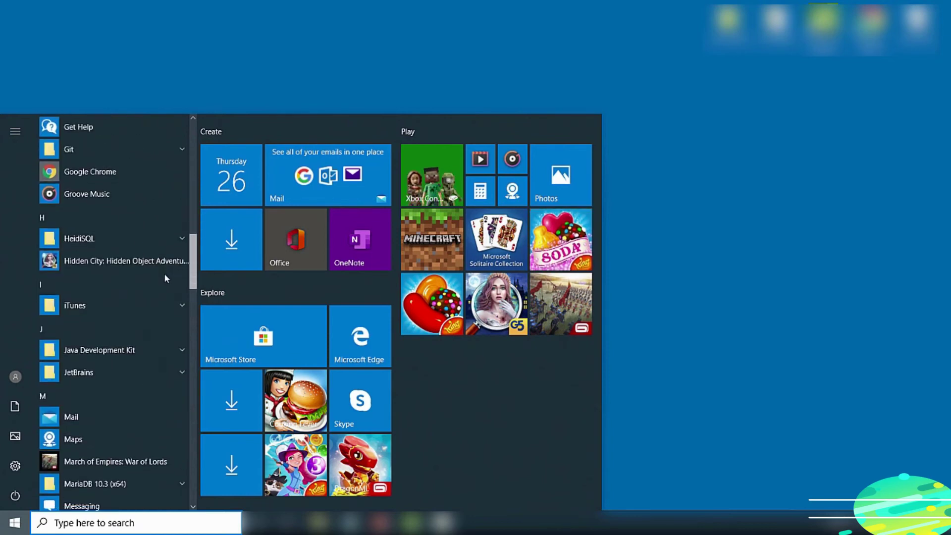
pyautogui.scroll(-3, 156, 310)
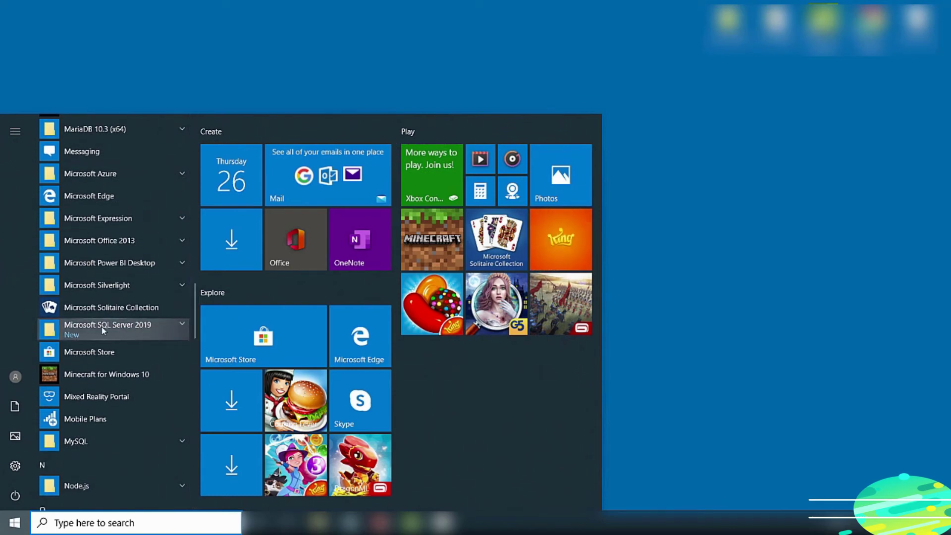
pyautogui.click(181, 324)
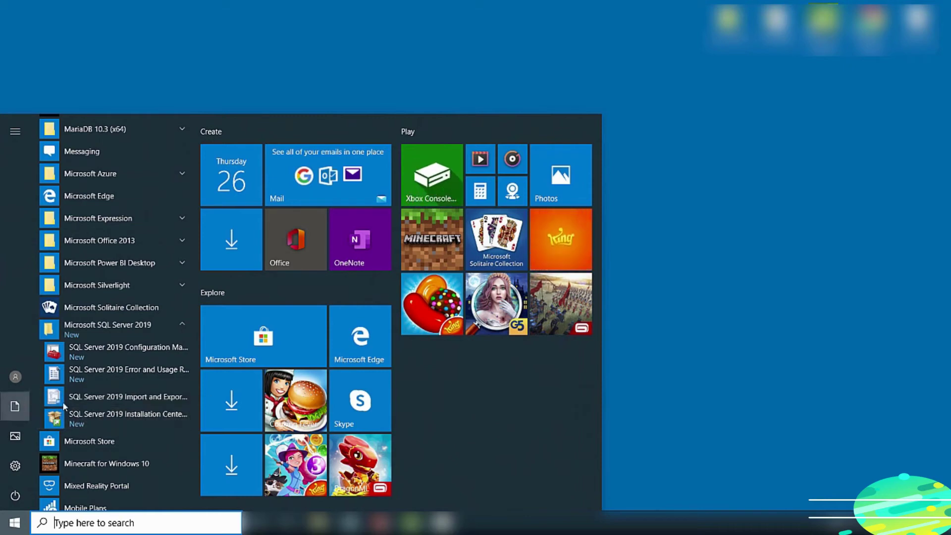
# Open the SQL Server 2019 Installation Center and follow its installation link for SQL Server Management Tools to the SSMS download page.
pyautogui.click(106, 417)
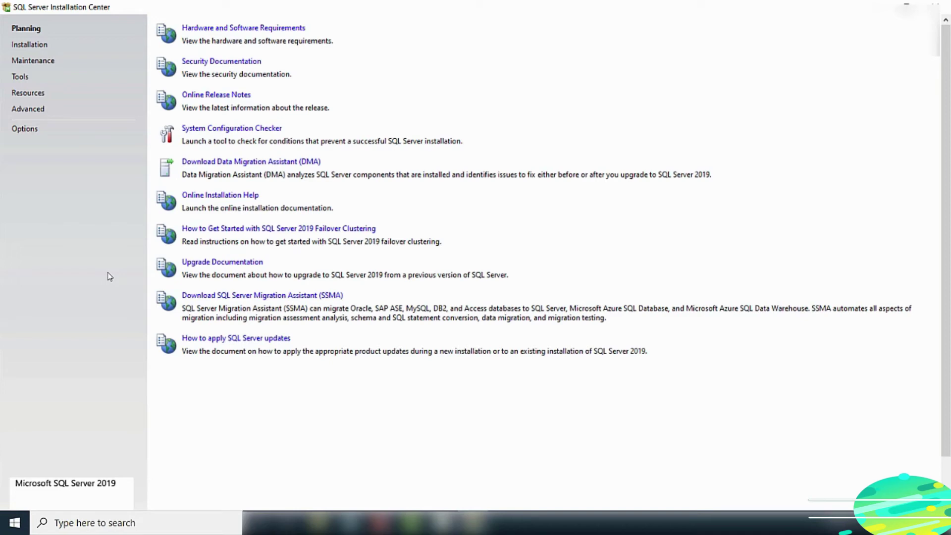
pyautogui.click(29, 45)
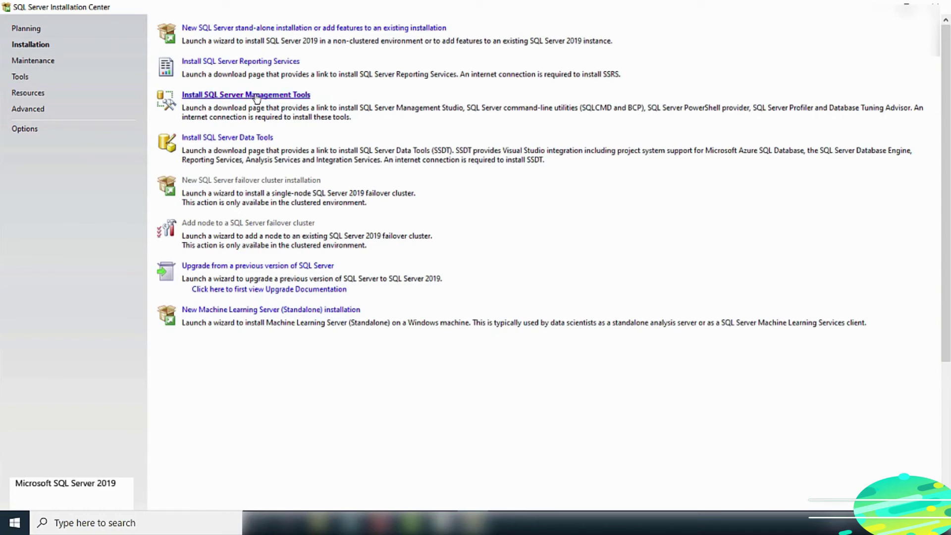
pyautogui.click(256, 97)
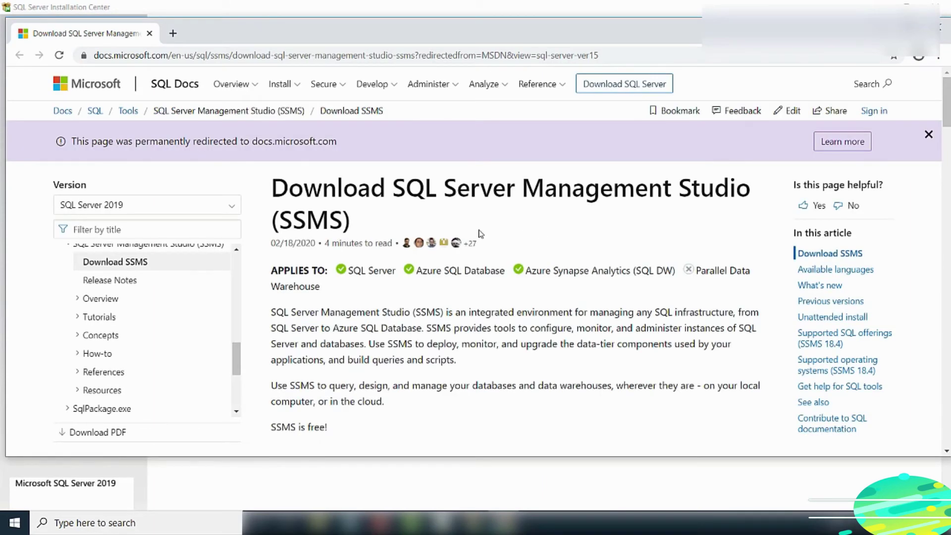
# Download the SQL Server Management Studio 18.4 installer and show SSMS-Setup-ENU.exe in its folder.
pyautogui.scroll(-7, 480, 234)
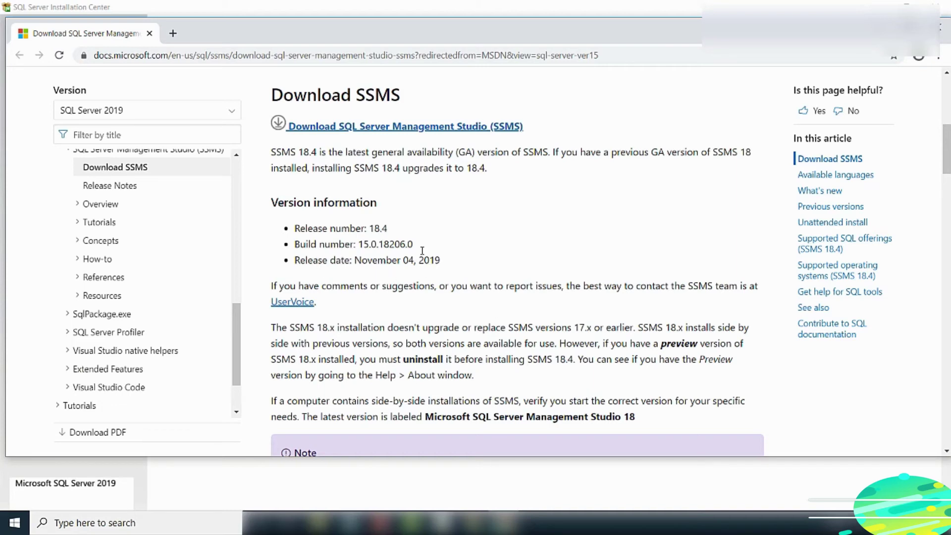
pyautogui.click(483, 128)
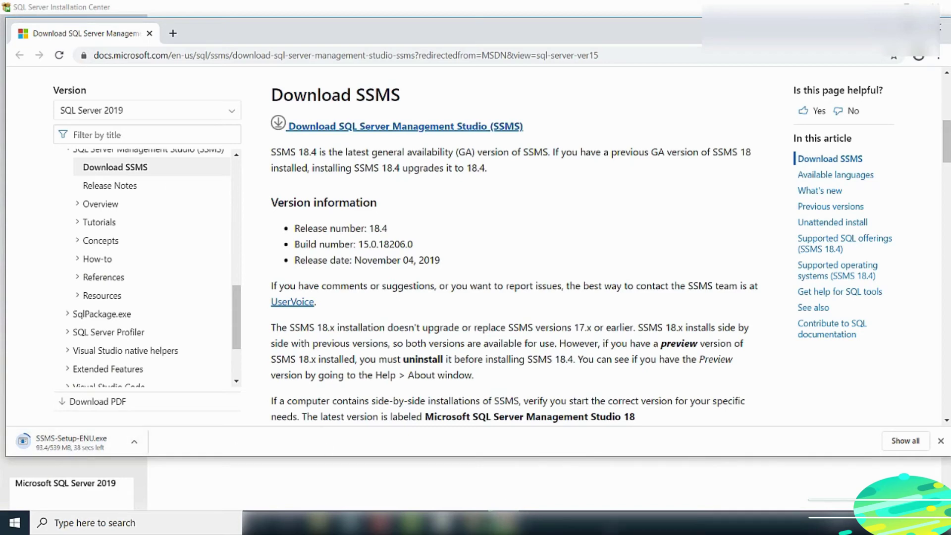
pyautogui.press('super+Up')
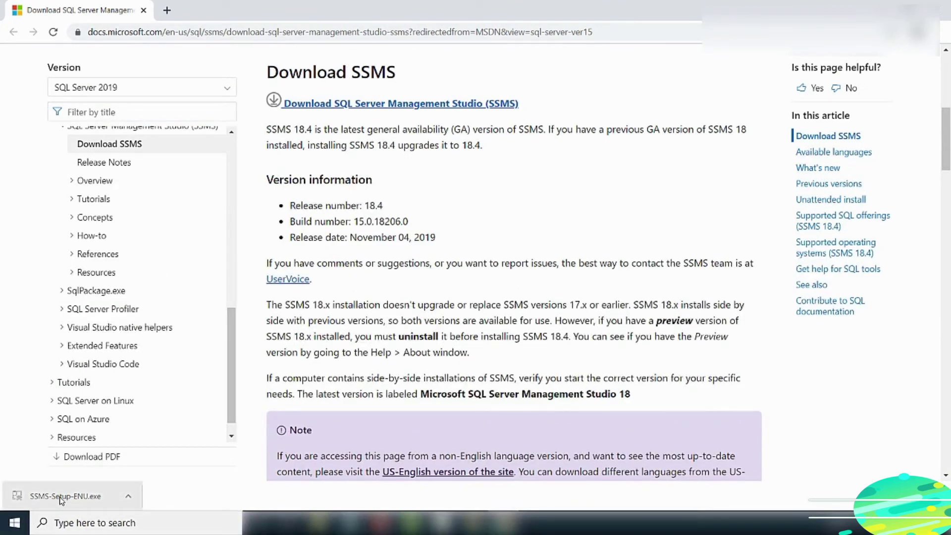
pyautogui.click(128, 497)
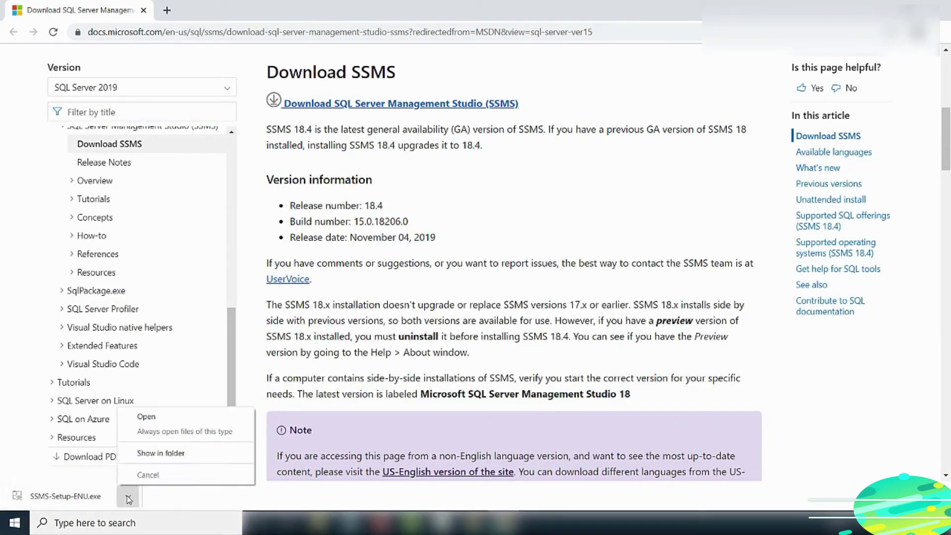
pyautogui.click(178, 456)
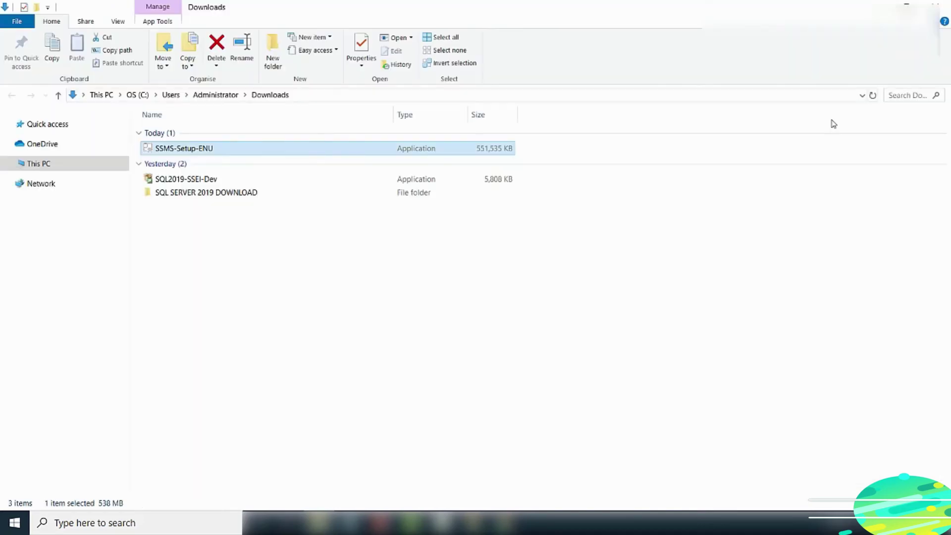
# Run SSMS-Setup-ENU, install SQL Server Management Studio 18.4 in the default location, and close the completed setup.
pyautogui.click(827, 119)
pyautogui.moveTo(226, 149)
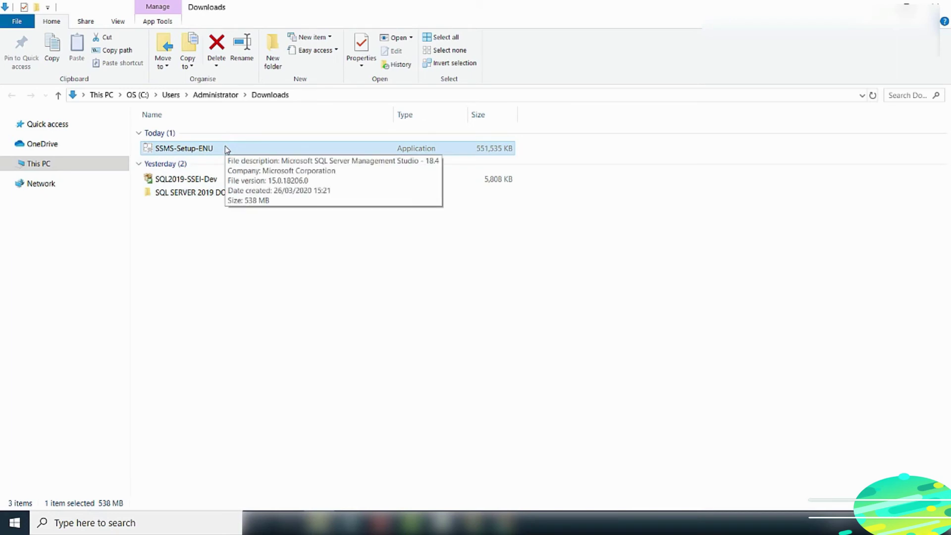
pyautogui.doubleClick(227, 148)
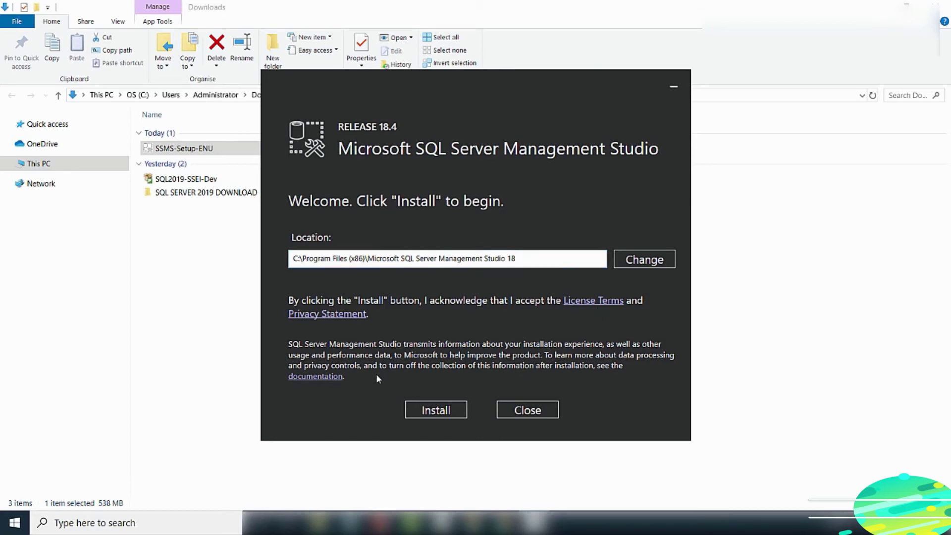
pyautogui.click(436, 414)
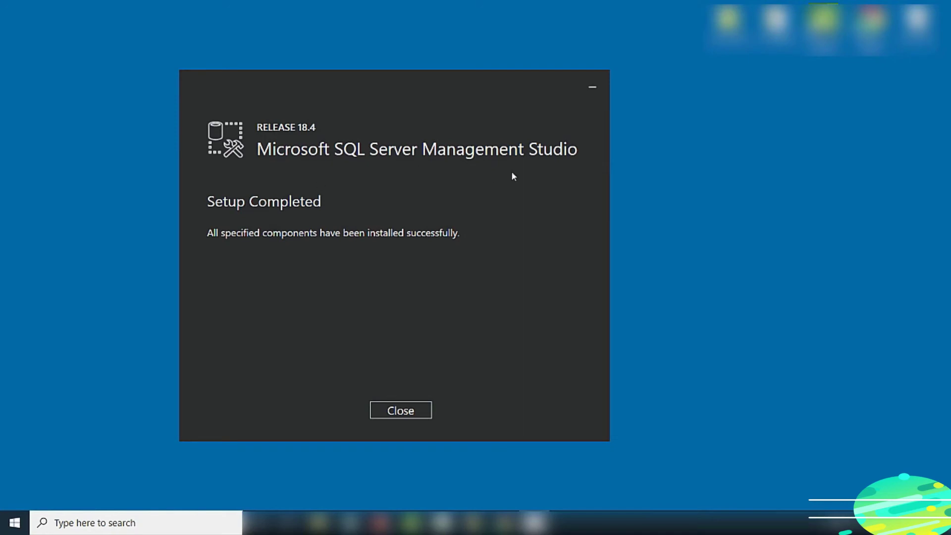
pyautogui.click(400, 411)
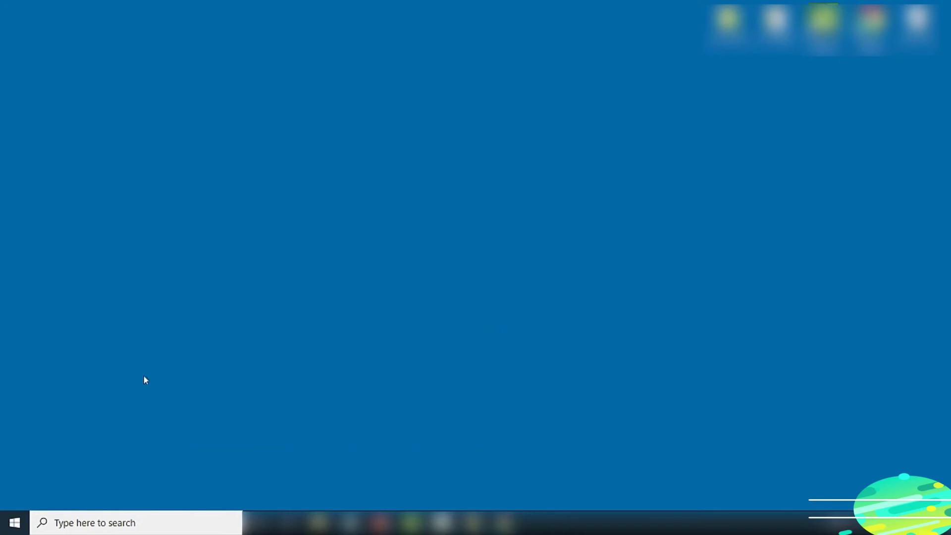
# Examine the installed tools in the Microsoft SQL Server 2019 and Microsoft SQL Server Tools 18 program folders.
pyautogui.click(14, 524)
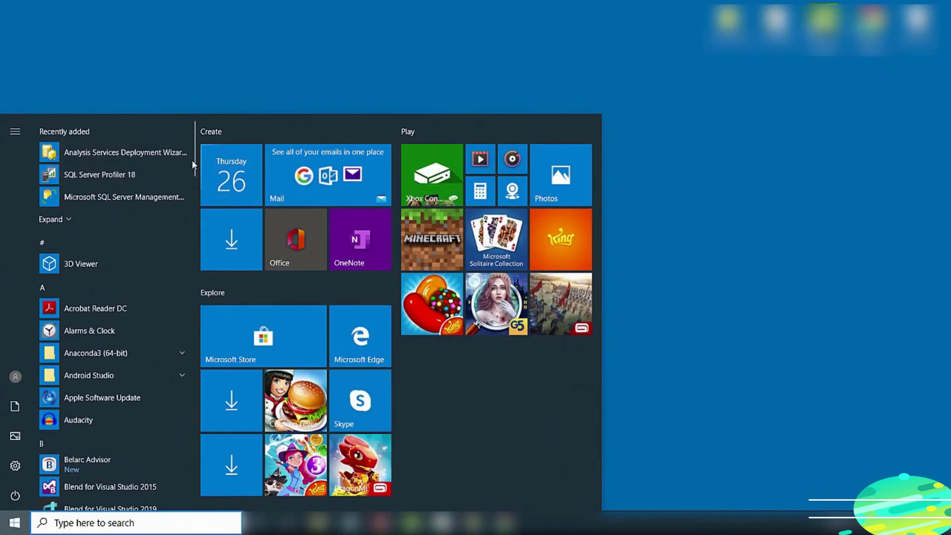
pyautogui.scroll(-6, 189, 168)
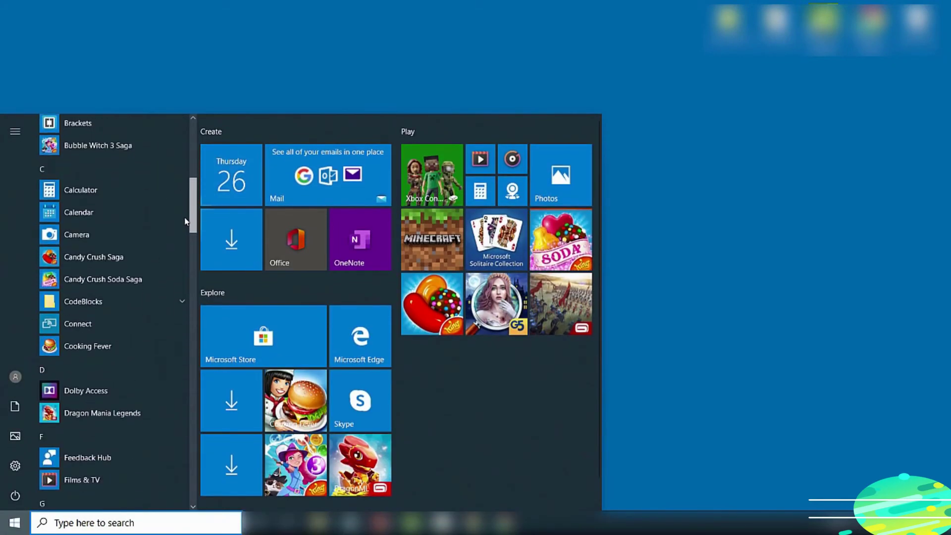
pyautogui.scroll(-8, 178, 237)
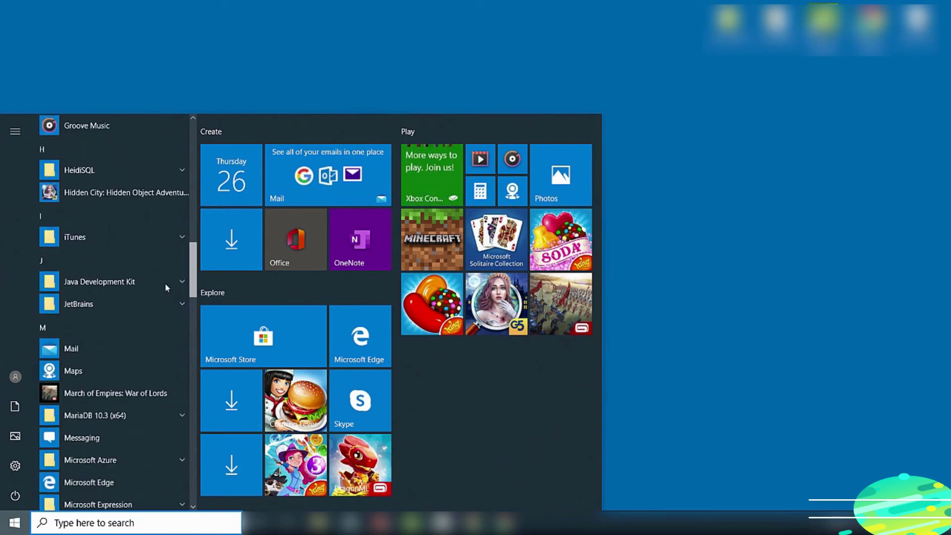
pyautogui.scroll(-4, 165, 292)
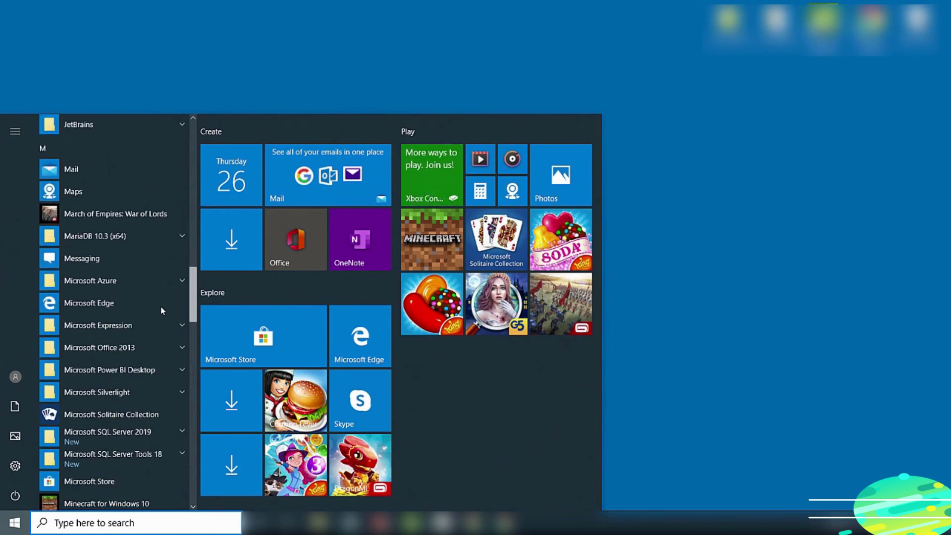
pyautogui.scroll(-3, 159, 312)
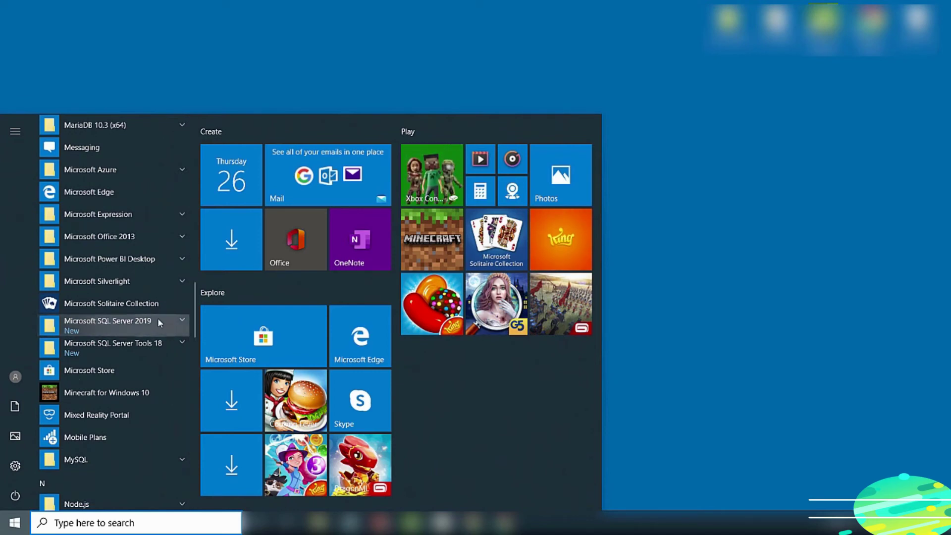
pyautogui.click(182, 322)
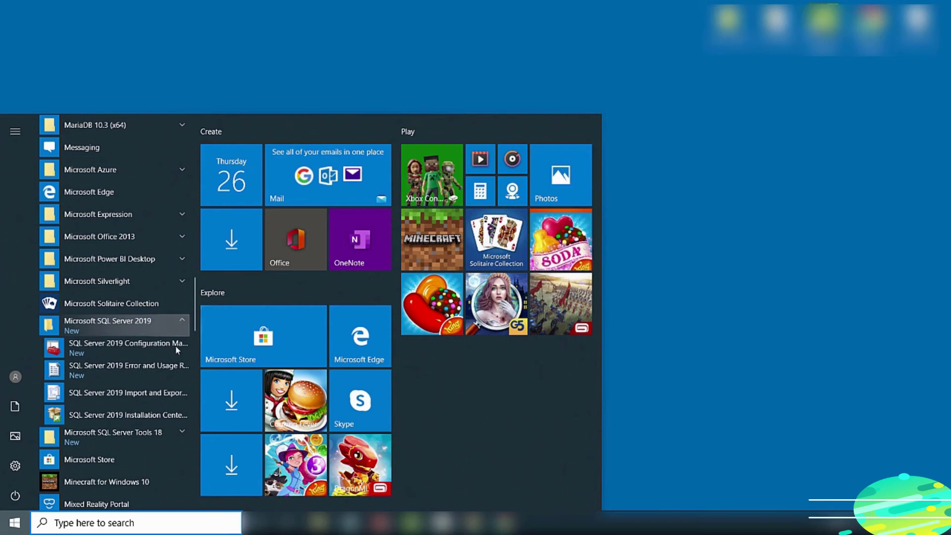
pyautogui.scroll(-1, 143, 395)
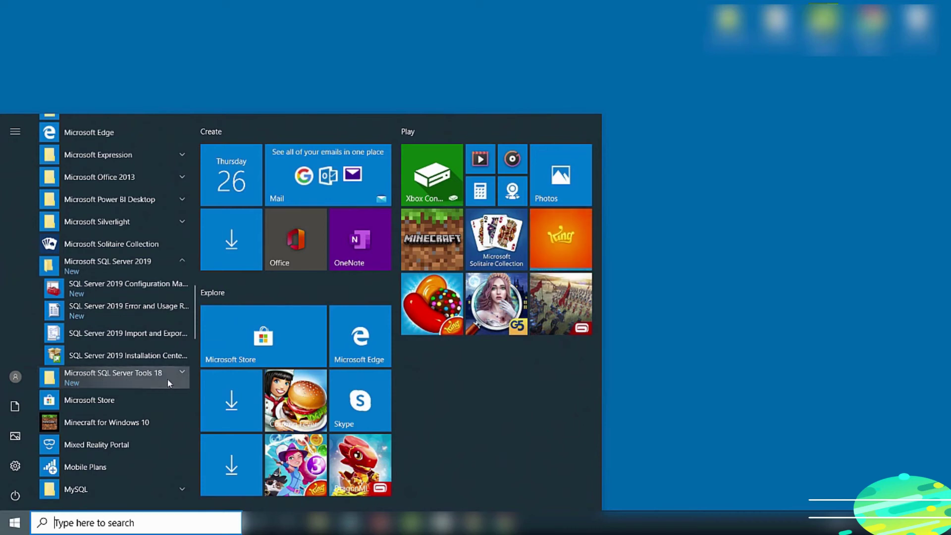
pyautogui.click(180, 375)
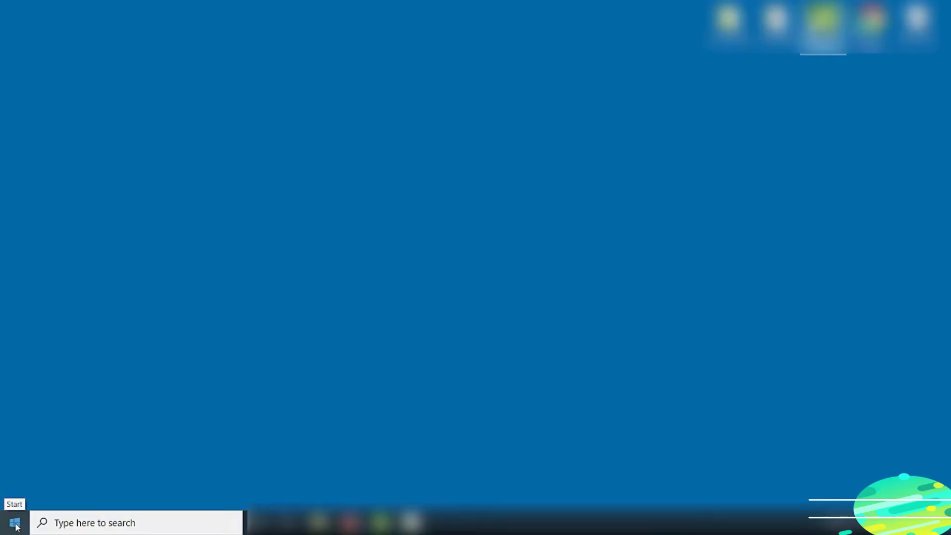
# Pin Microsoft SQL Server Management Studio 18 from the Microsoft SQL Server Tools 18 folder as a Start tile and launch it.
pyautogui.click(16, 524)
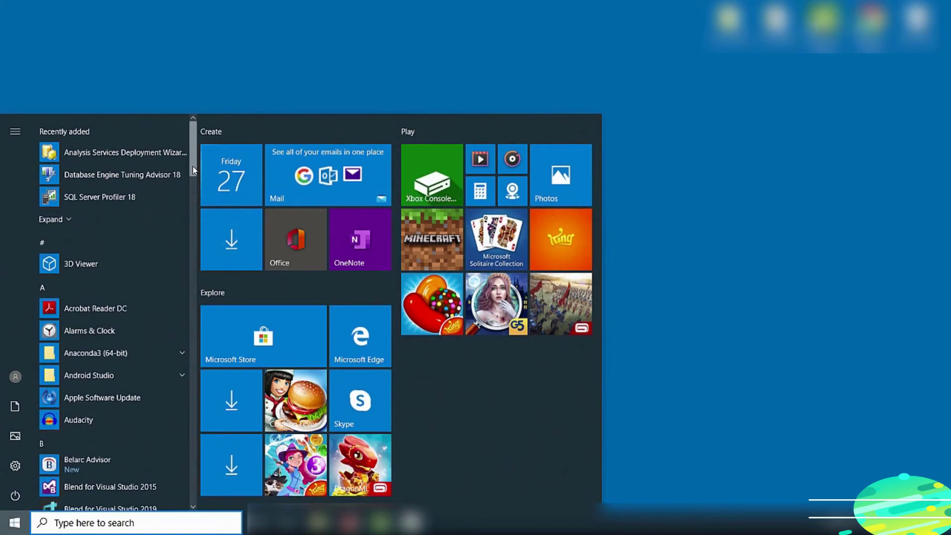
pyautogui.scroll(-1, 192, 168)
pyautogui.moveTo(193, 182); pyautogui.dragTo(191, 341)
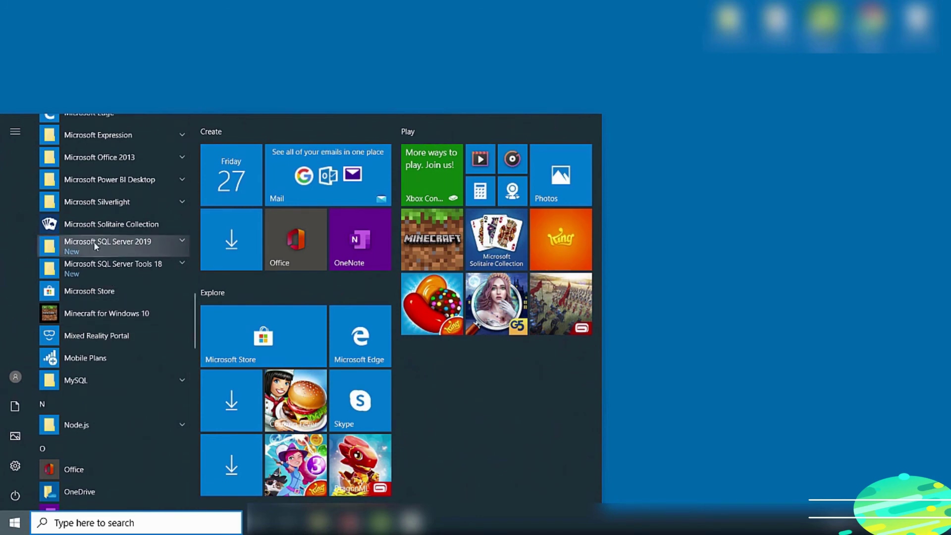
pyautogui.click(182, 243)
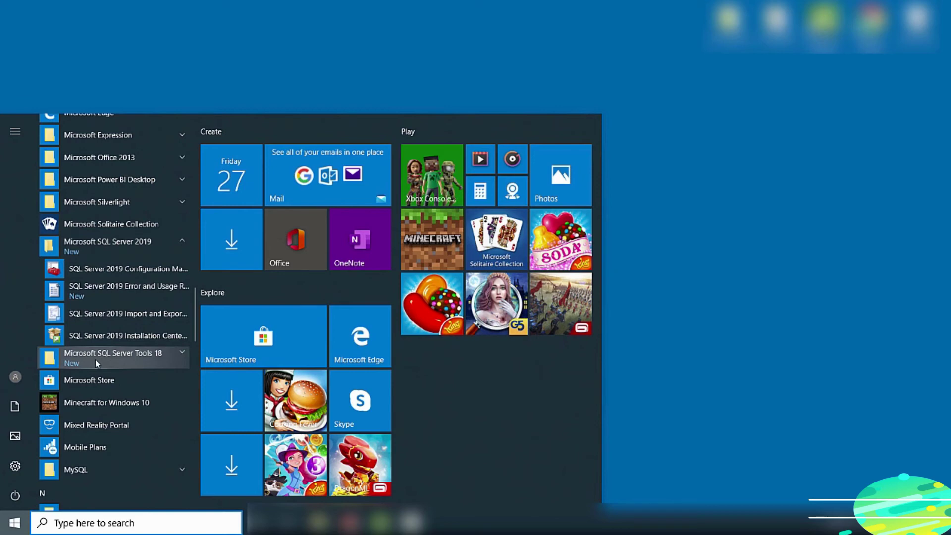
pyautogui.click(181, 353)
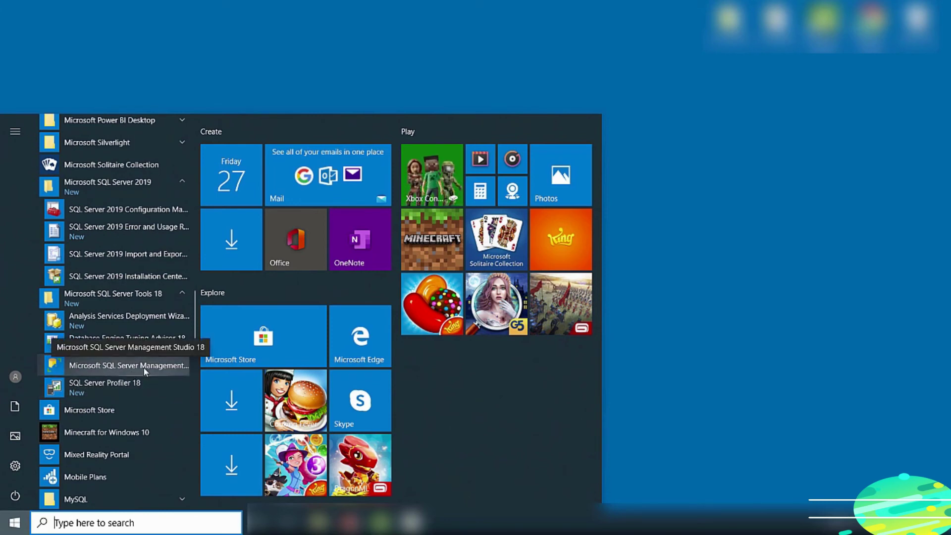
pyautogui.moveTo(144, 367); pyautogui.dragTo(432, 400)
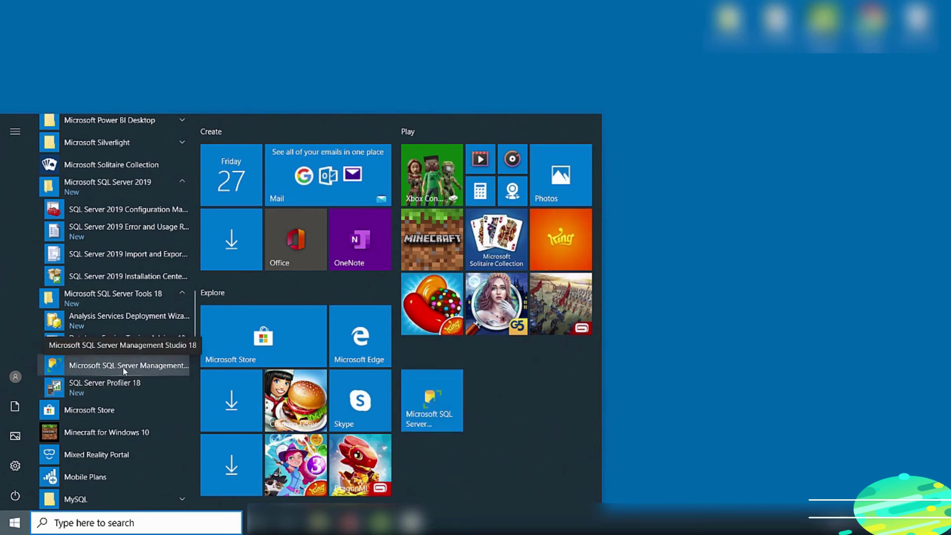
pyautogui.click(123, 367)
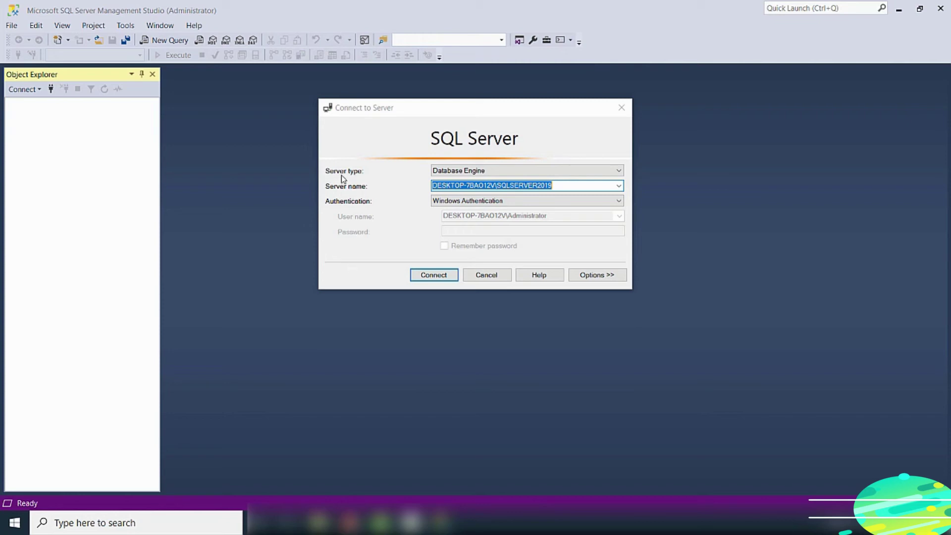
# Examine the server types, keeping Database Engine, and browse the local and network servers for instances without choosing another one.
pyautogui.click(617, 171)
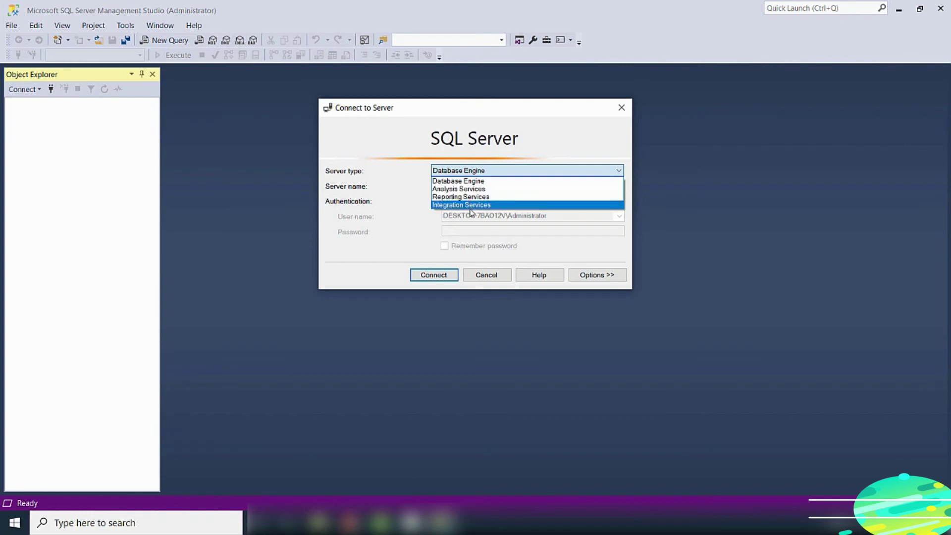
pyautogui.click(400, 144)
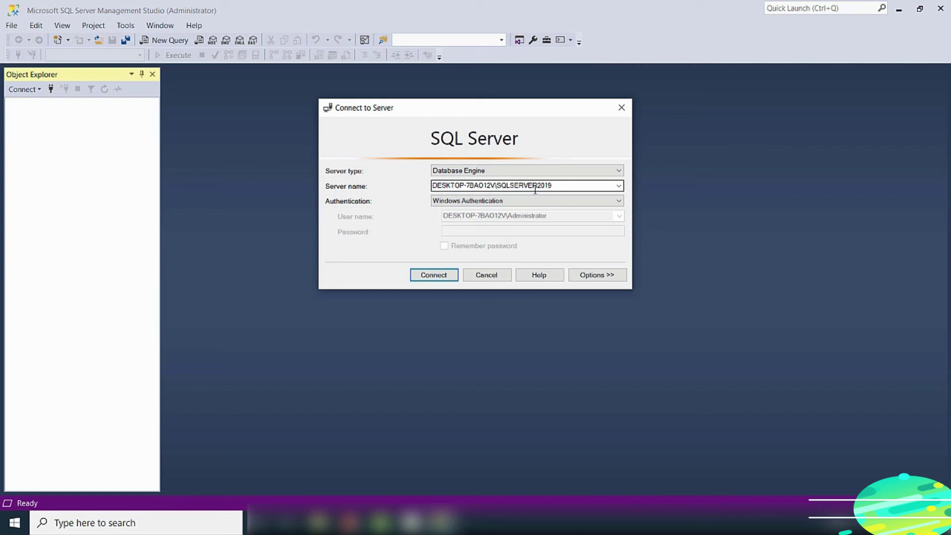
pyautogui.click(618, 187)
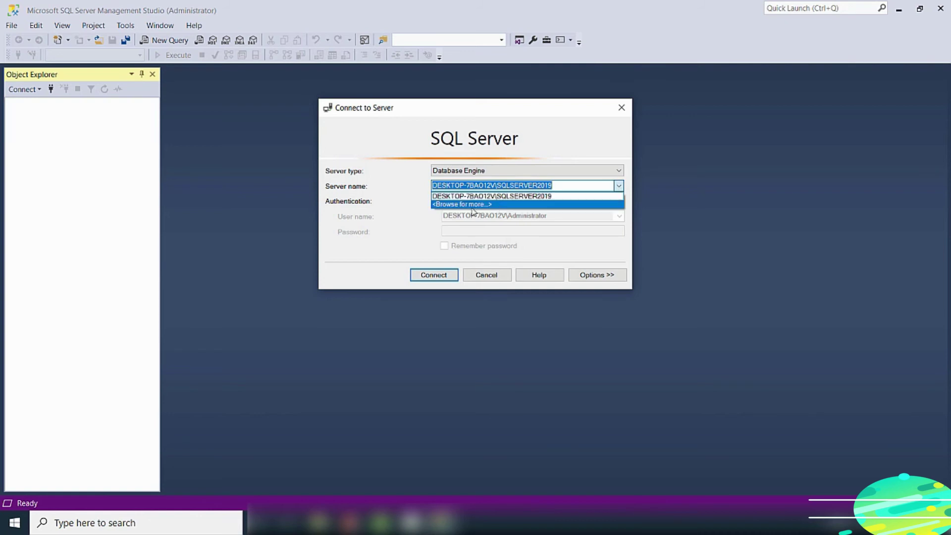
pyautogui.click(468, 204)
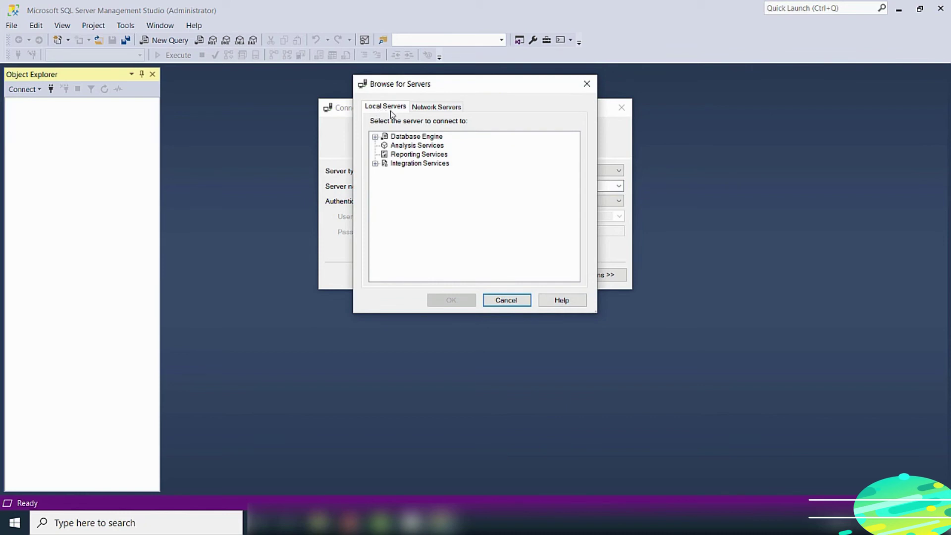
pyautogui.click(447, 108)
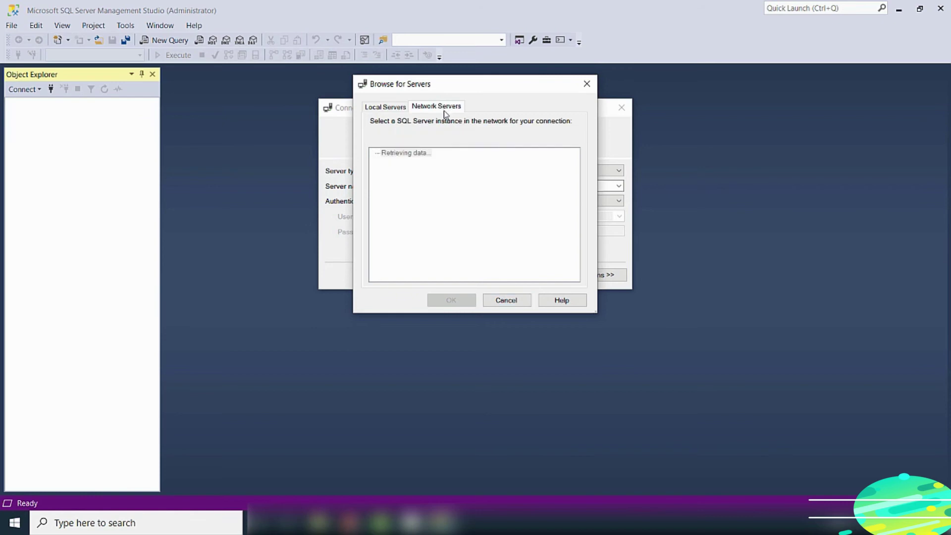
pyautogui.click(389, 108)
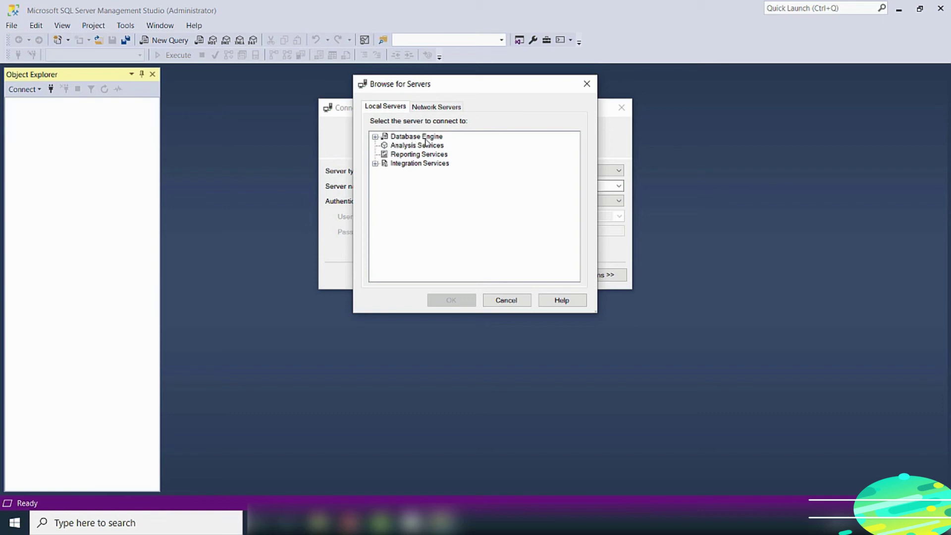
pyautogui.click(376, 137)
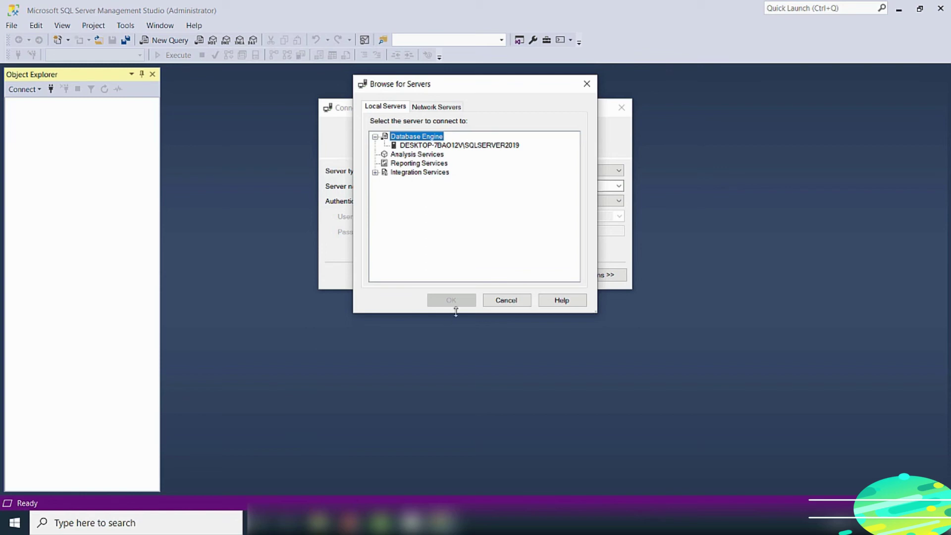
pyautogui.click(514, 302)
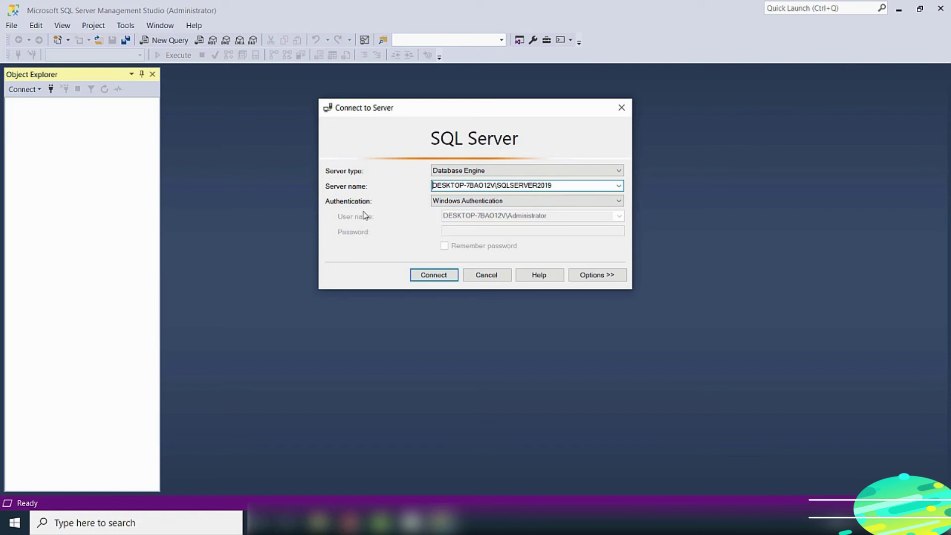
# Examine the SQL Server Authentication login fields and the connection properties, returning to Windows Authentication and the basic login options.
pyautogui.click(618, 201)
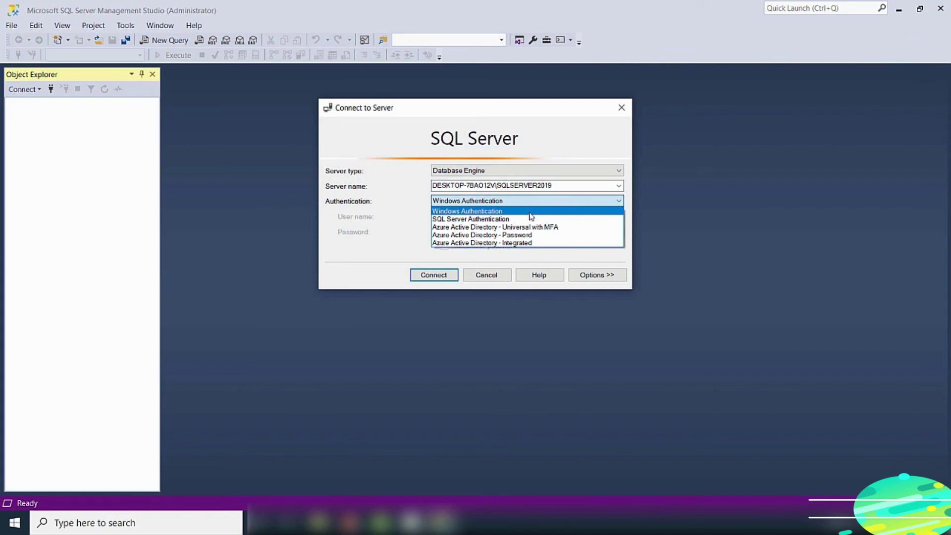
pyautogui.click(483, 221)
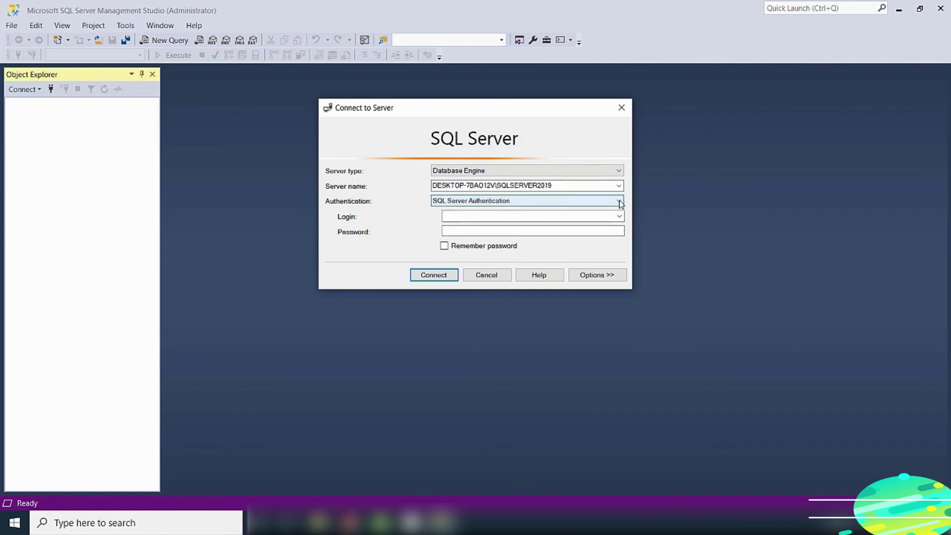
pyautogui.click(617, 201)
pyautogui.click(489, 211)
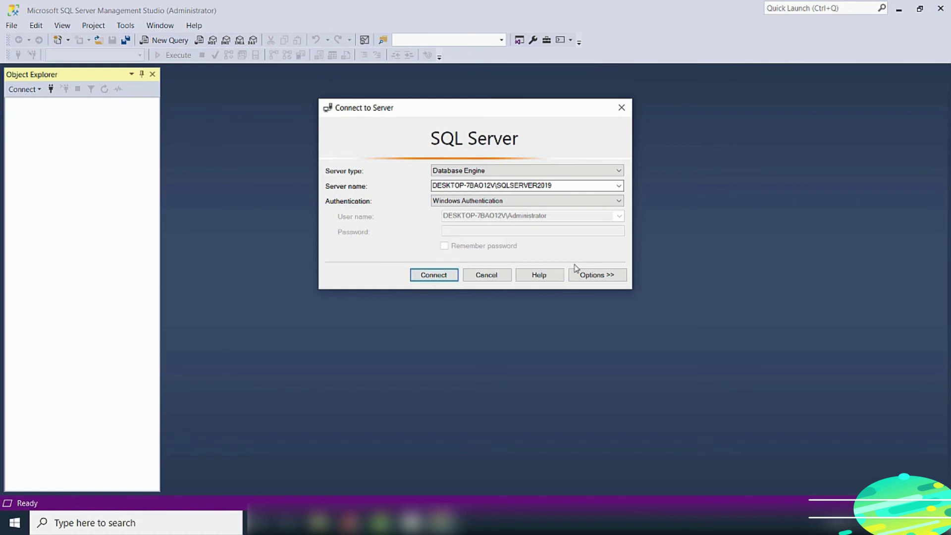
pyautogui.click(611, 277)
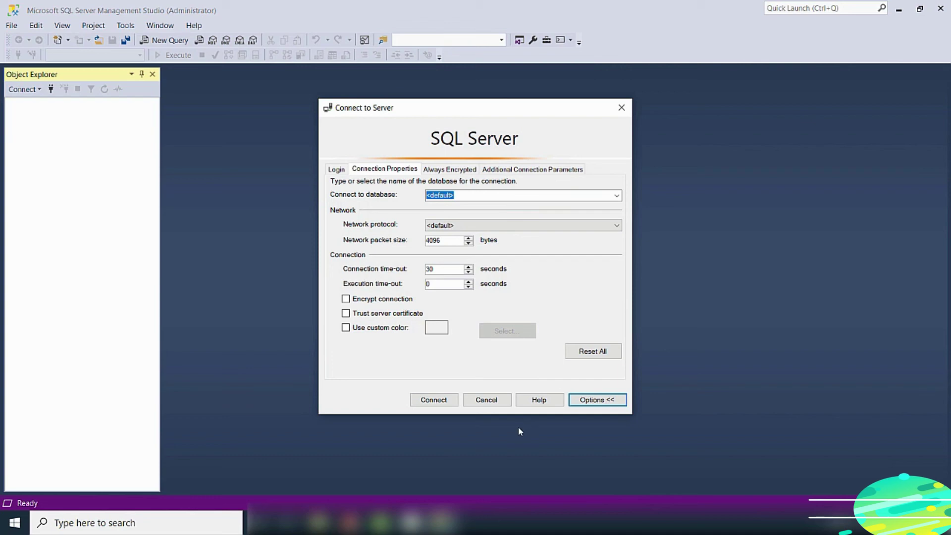
pyautogui.click(600, 400)
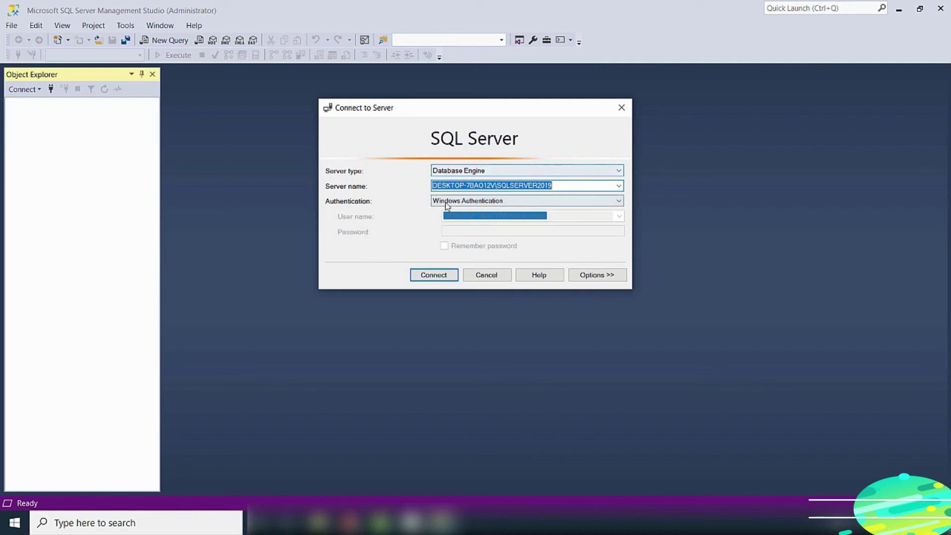
# Connect to the SQLSERVER2019 database engine with Windows Authentication and widen Object Explorer to fit the full server name.
pyautogui.click(433, 276)
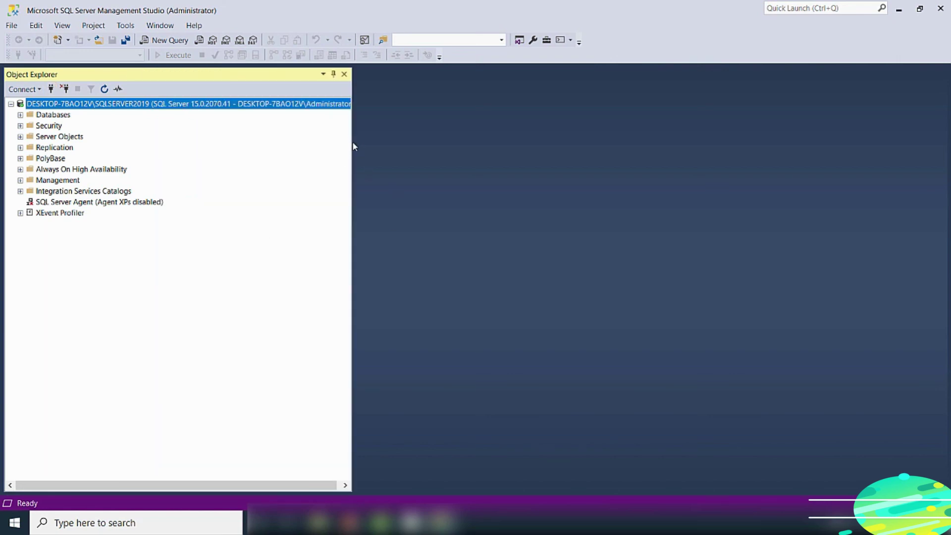
pyautogui.moveTo(355, 138); pyautogui.dragTo(503, 137)
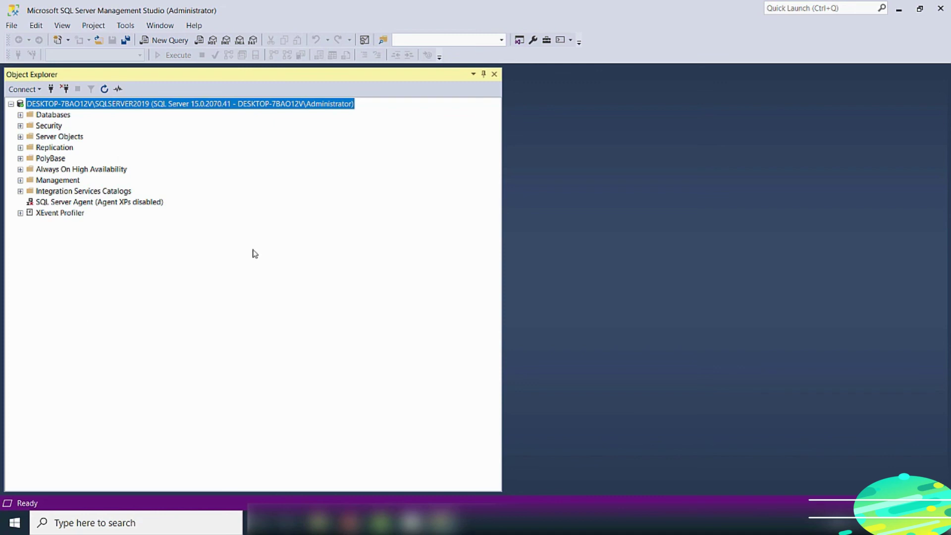
# Open a second connection to SQLSERVER2019 with SQL Server Authentication, using the login sa and entering its password.
pyautogui.click(51, 89)
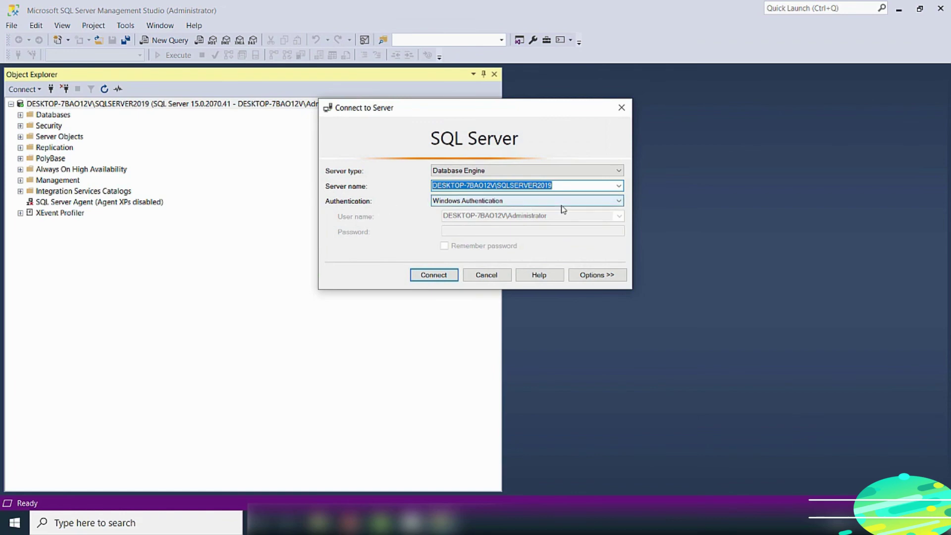
pyautogui.click(618, 201)
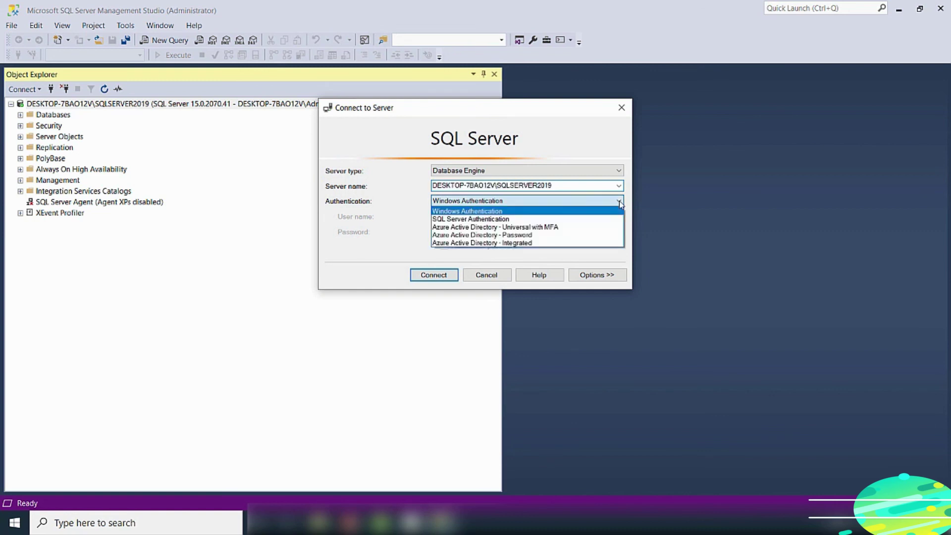
pyautogui.click(490, 219)
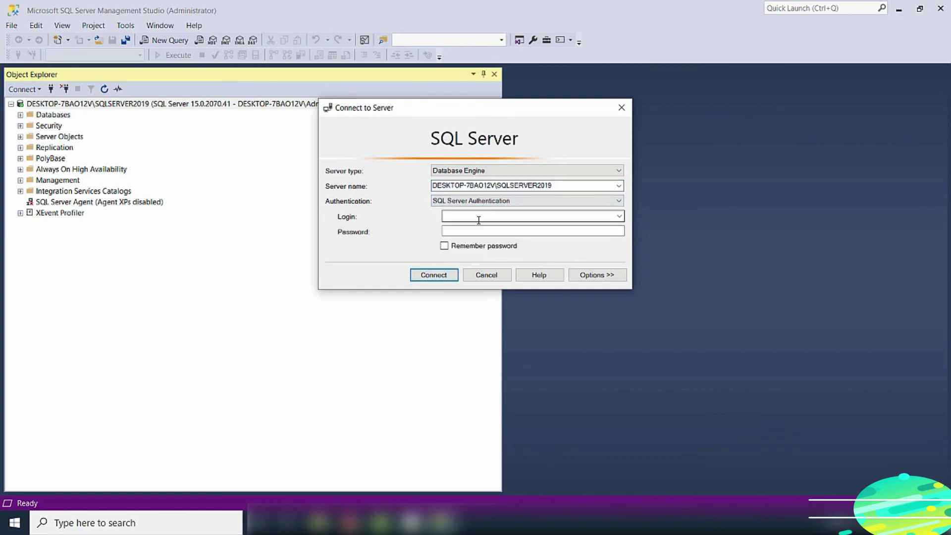
pyautogui.click(461, 217)
pyautogui.write('sa')
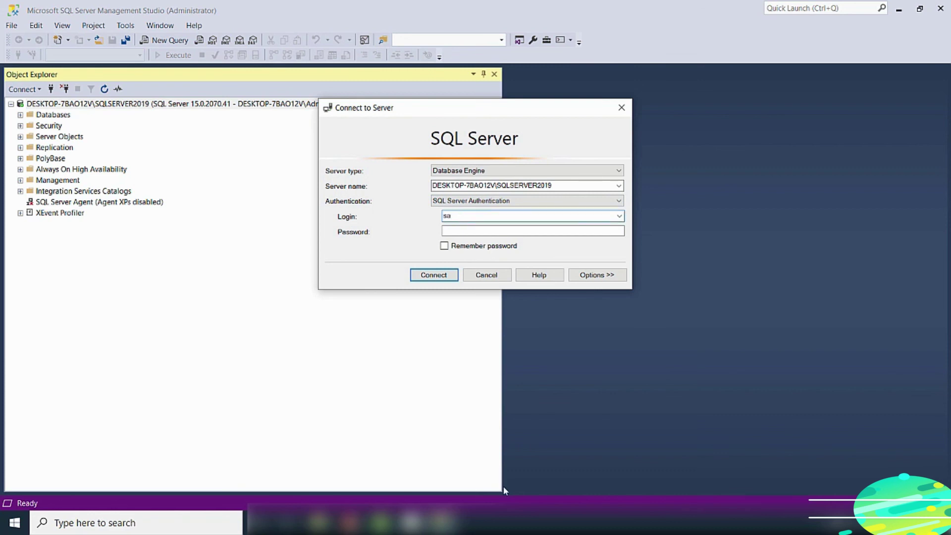
pyautogui.click(502, 227)
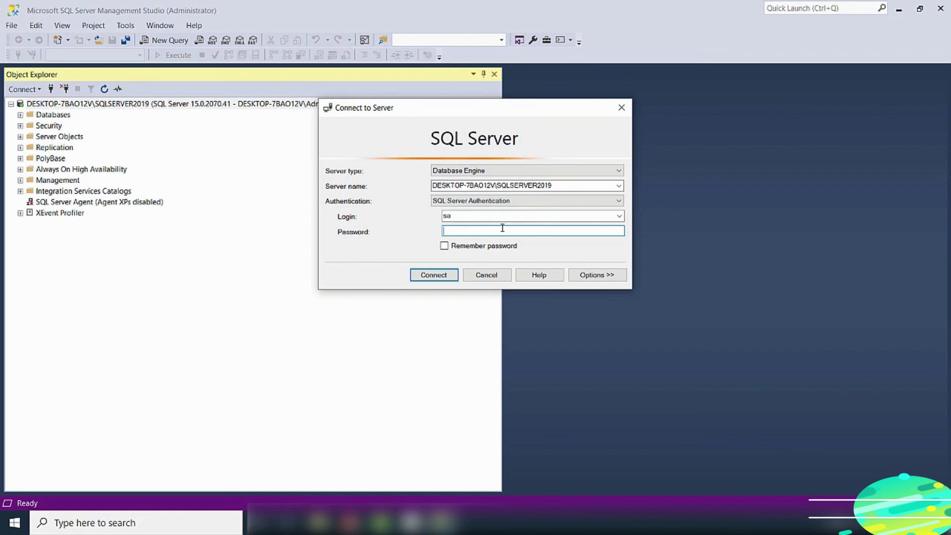
pyautogui.write('********')
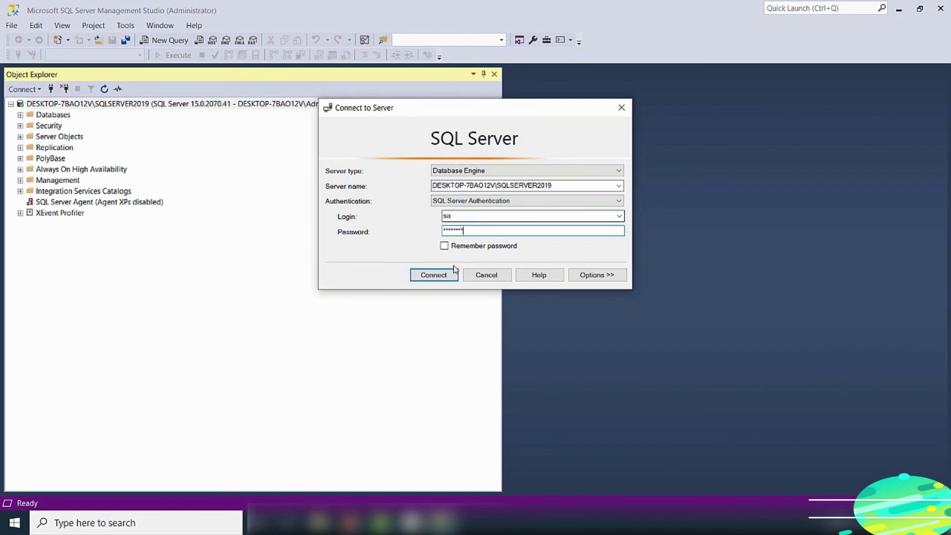
pyautogui.click(444, 278)
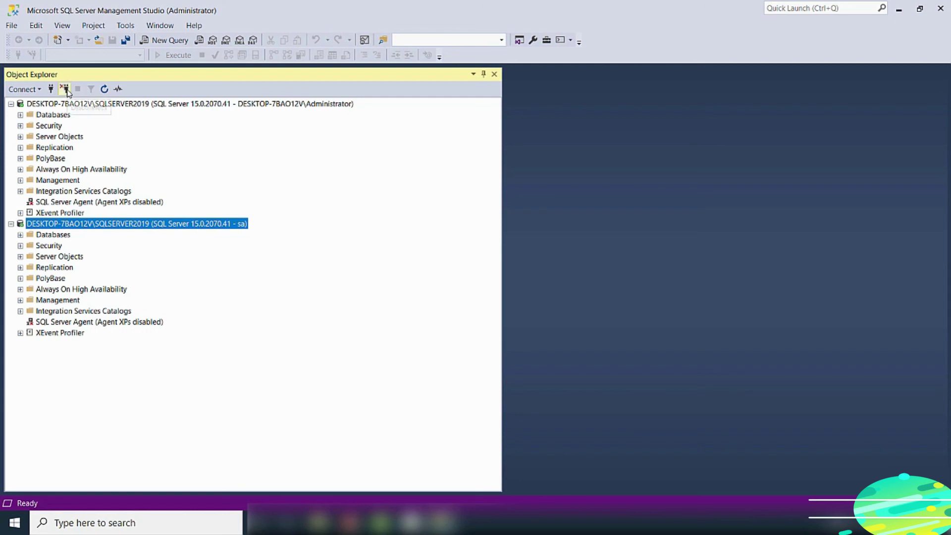
# Disconnect the sa connection to SQLSERVER2019 from Object Explorer.
pyautogui.click(66, 90)
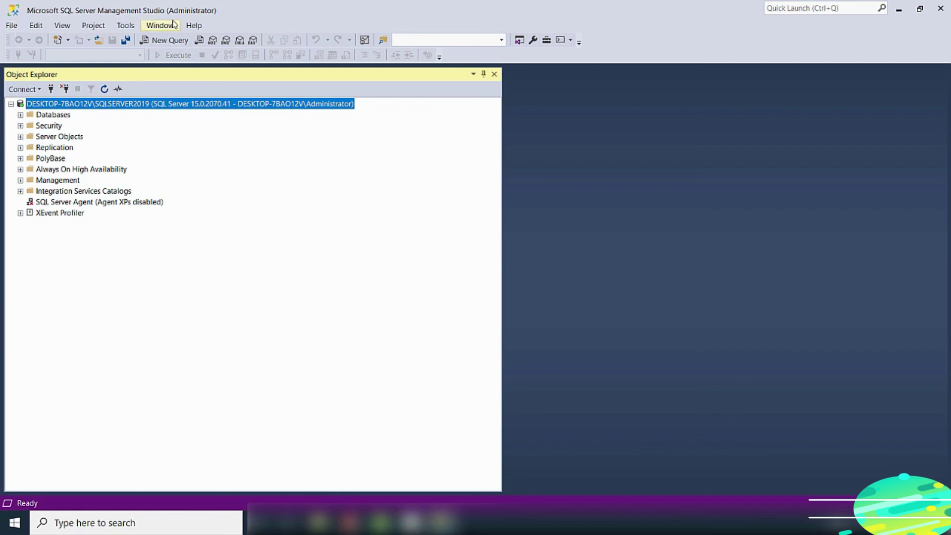
pyautogui.click(11, 27)
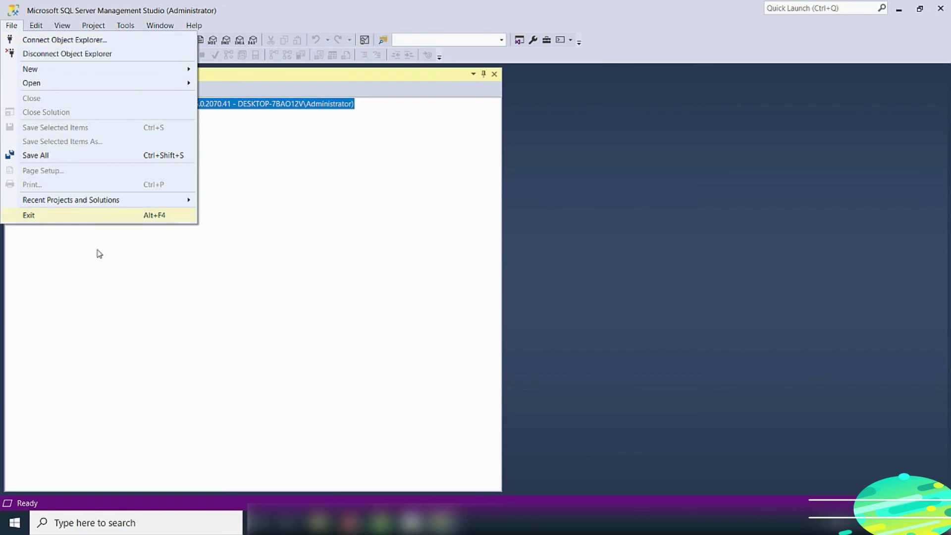
pyautogui.click(175, 280)
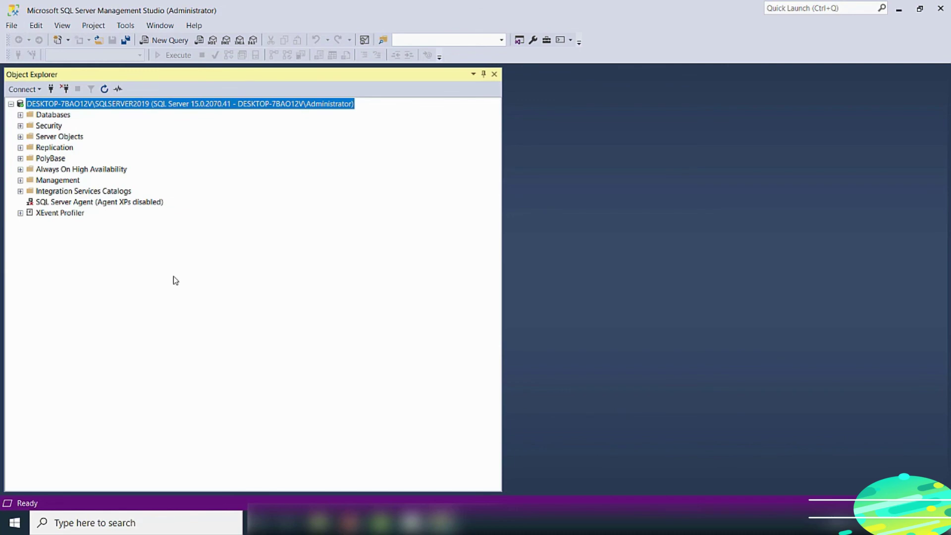